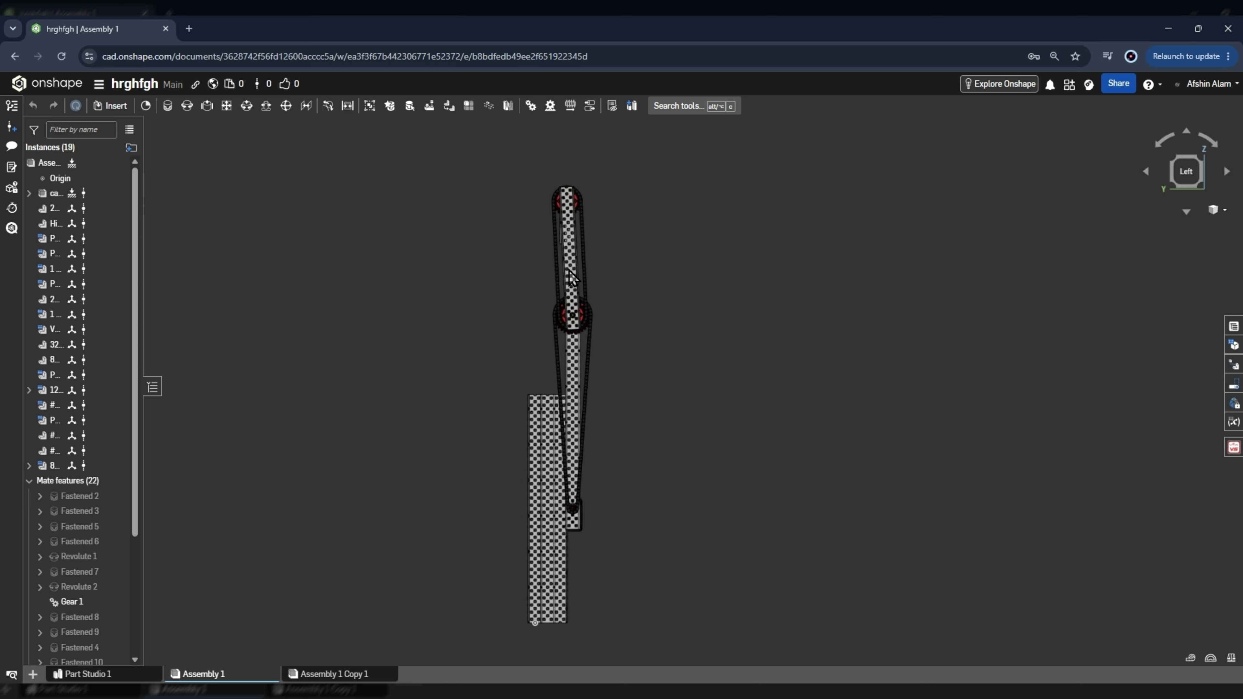
Open Assembly 1 Copy 1, the exploded copy of the arm assembly.
click(342, 675)
scroll(681, 200, up, 5)
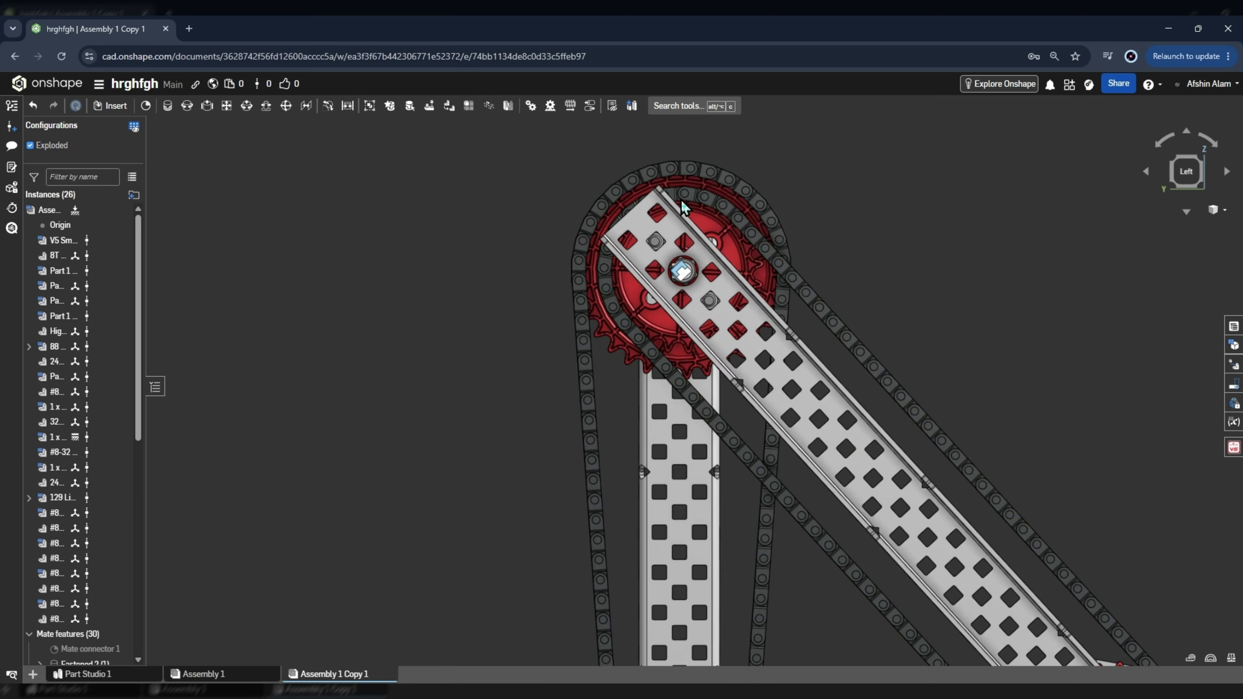
scroll(681, 200, down, 5)
right_drag(681, 199, 612, 274)
Show all mates of the exploded assembly in the model.
right_click(592, 279)
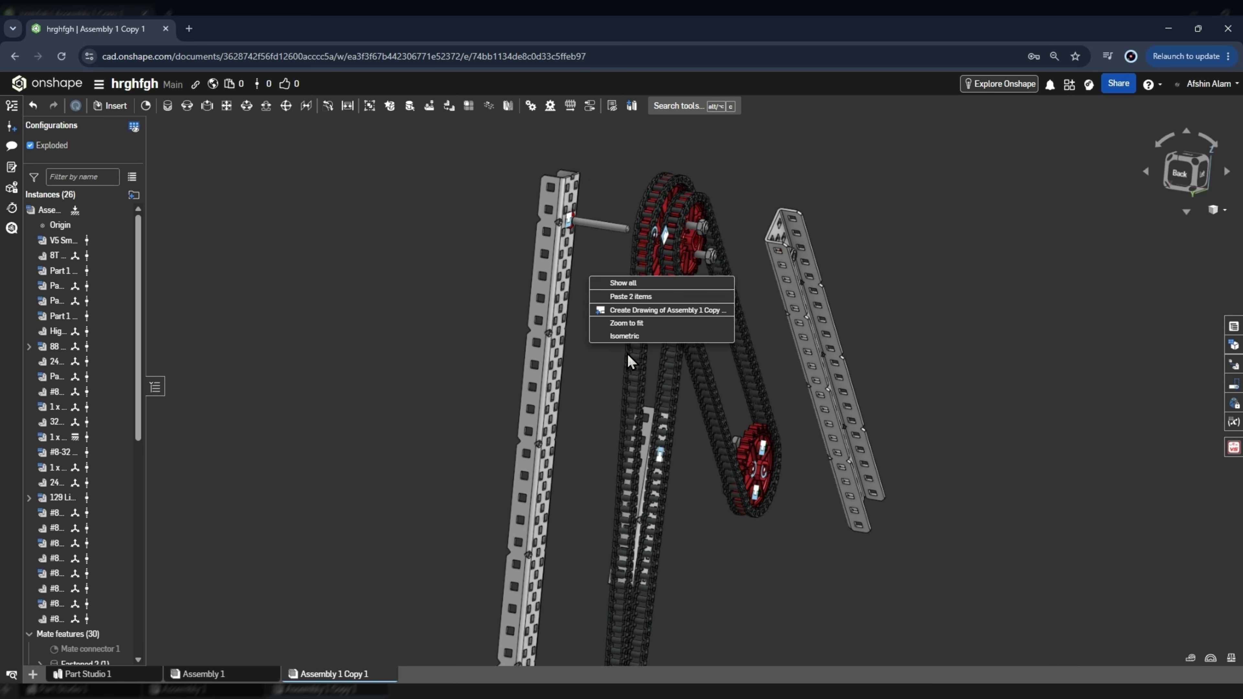
scroll(38, 562, down, 3)
right_click(86, 611)
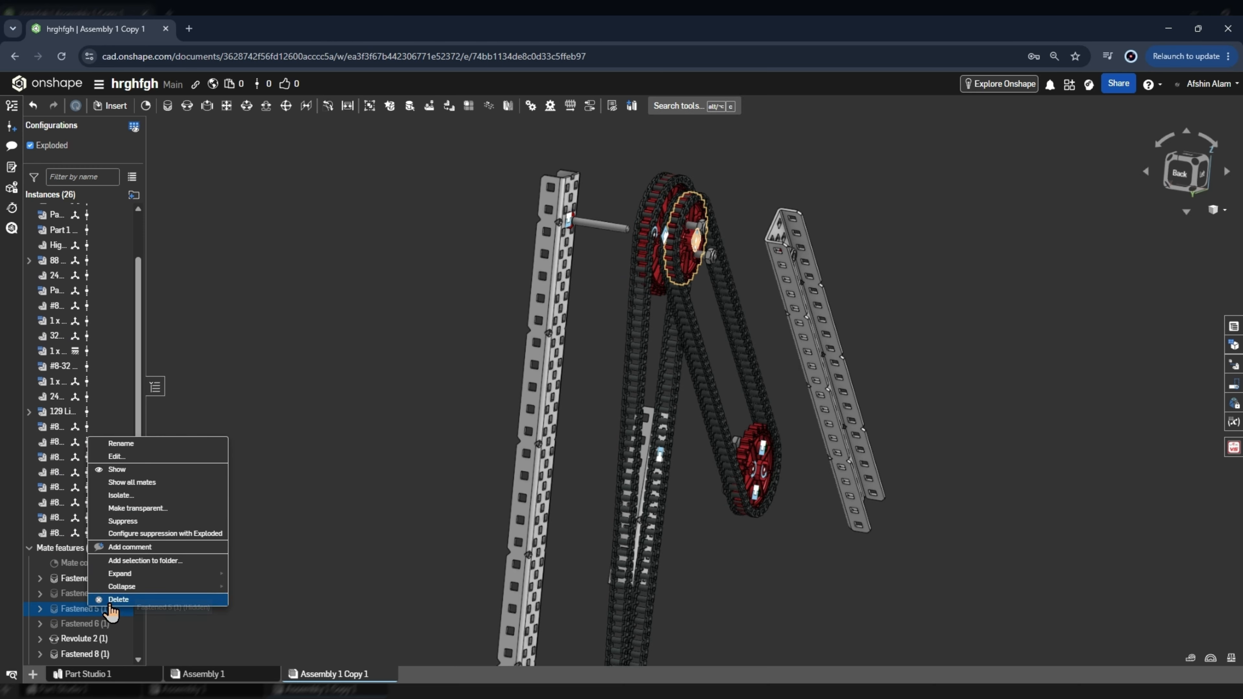
click(147, 483)
Examine the exploded upper joint: the shaft, the paired sprockets and chains, the spacers and the arm channel.
scroll(494, 307, down, 3)
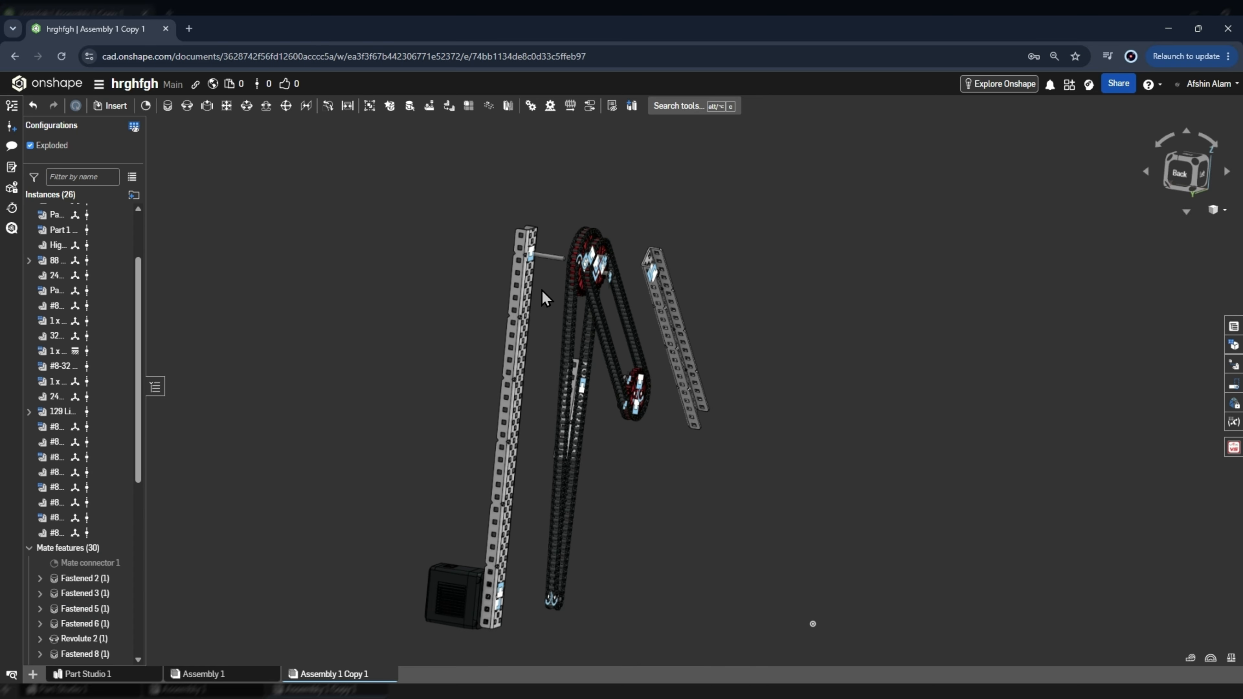
scroll(615, 262, up, 6)
right_drag(571, 256, 569, 287)
scroll(657, 330, down, 3)
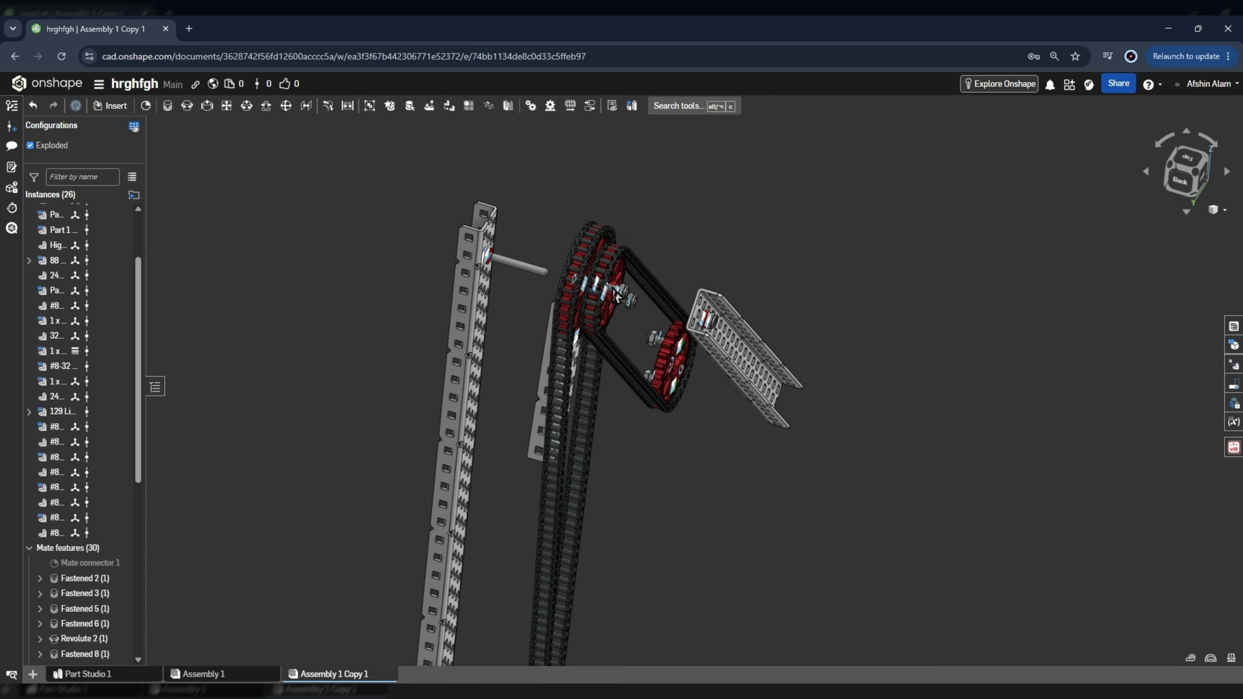
scroll(616, 294, up, 3)
scroll(628, 265, down, 2)
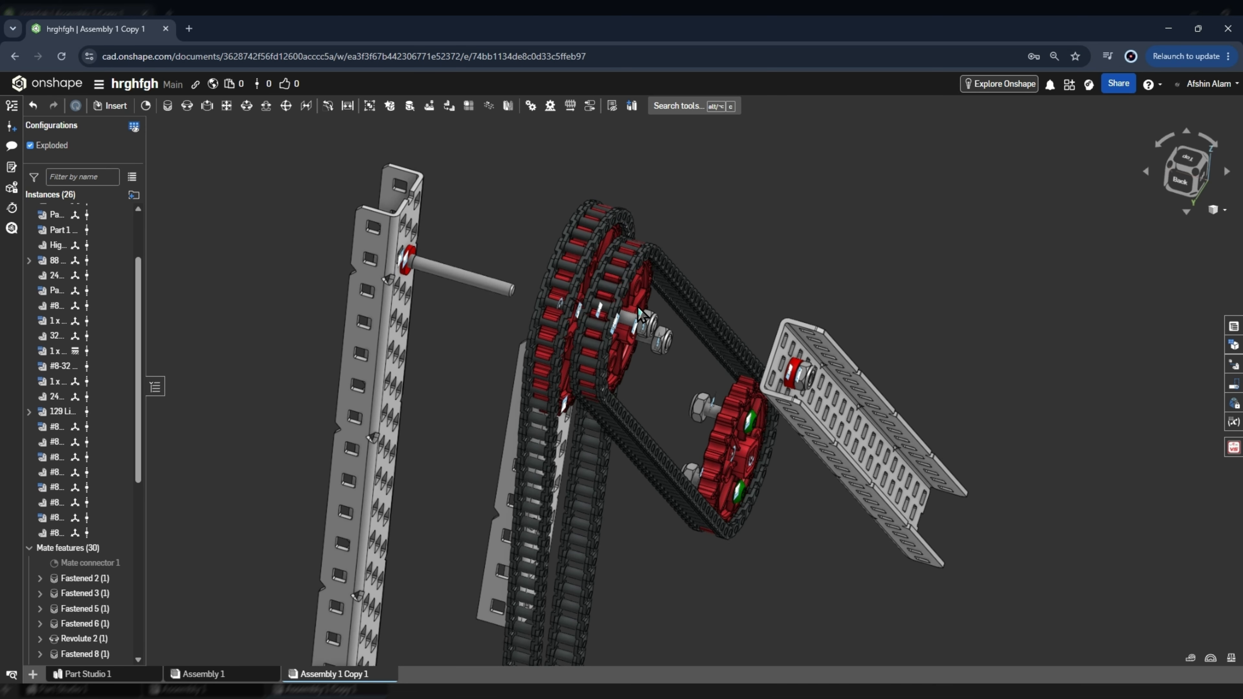
scroll(641, 316, down, 3)
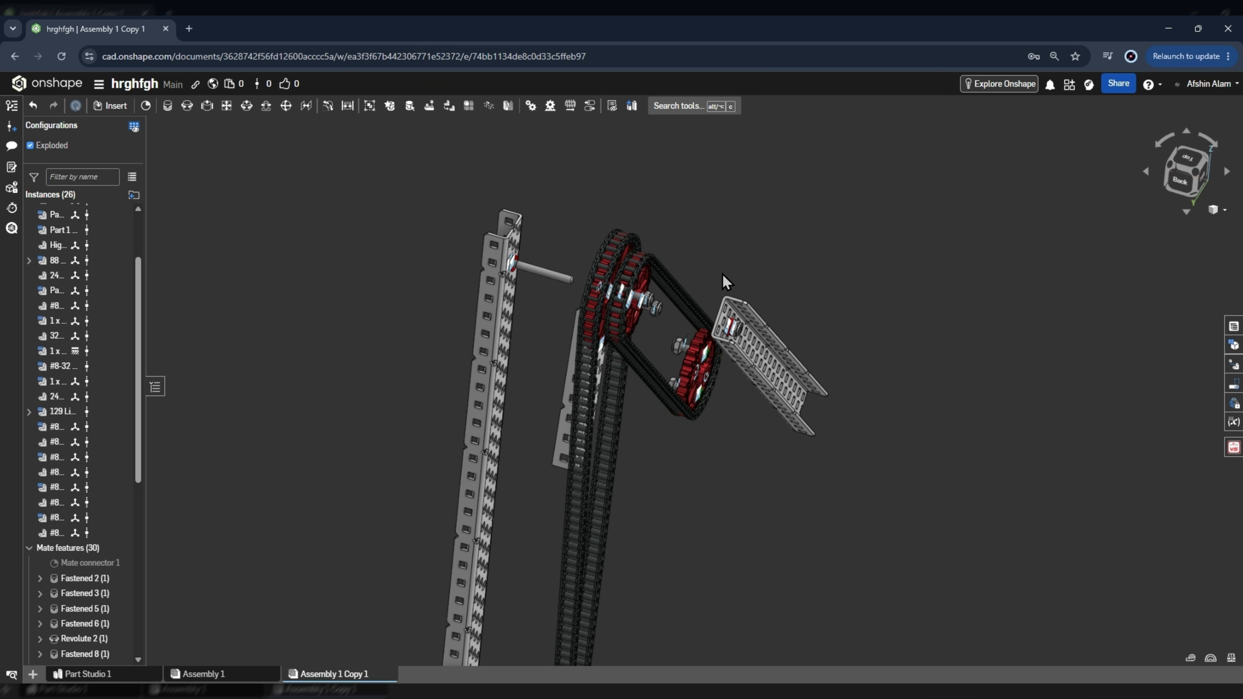
scroll(817, 213, down, 2)
scroll(652, 312, up, 2)
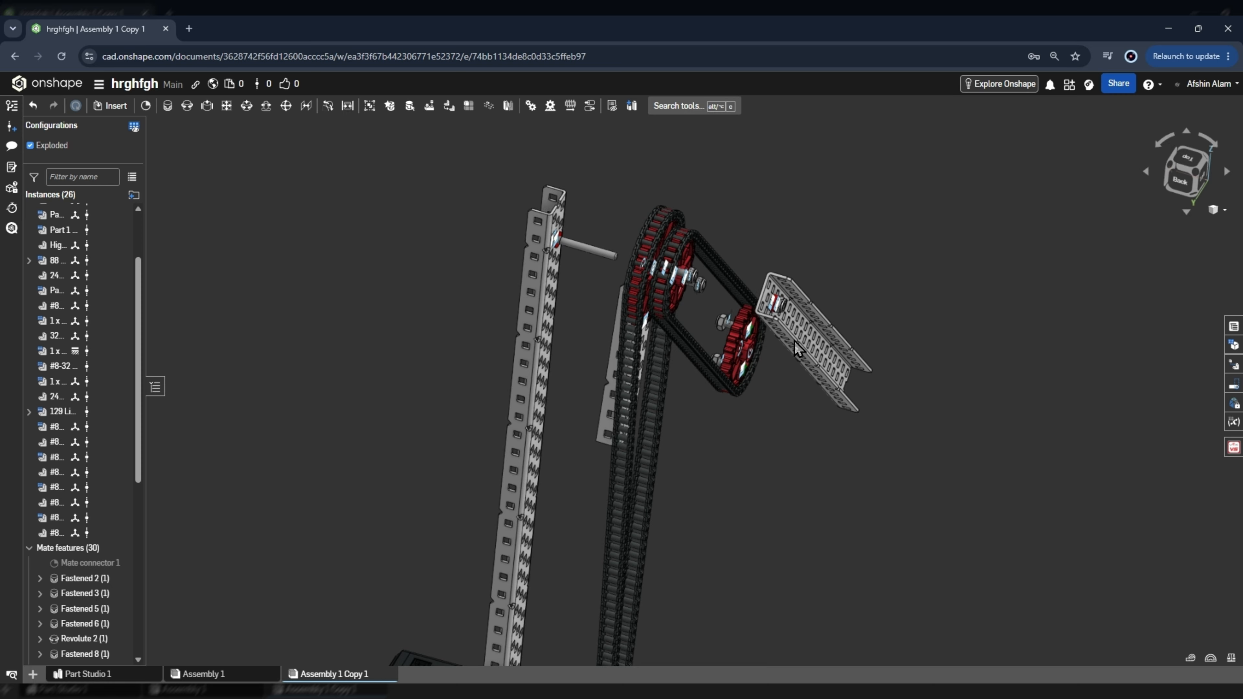
scroll(798, 348, down, 2)
scroll(652, 270, up, 2)
scroll(817, 204, down, 2)
scroll(703, 539, down, 1)
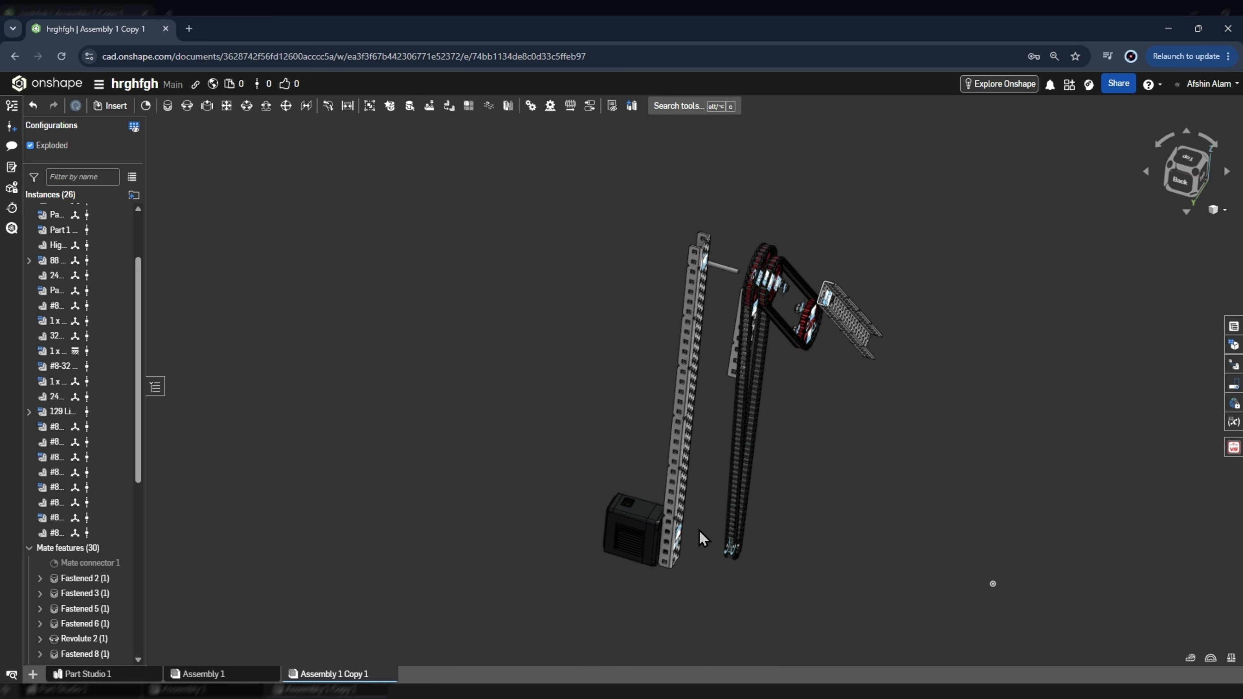
Examine how the black VEX motor mounts to the lower end of the tower channel, next to the chain's lower end.
scroll(703, 539, up, 4)
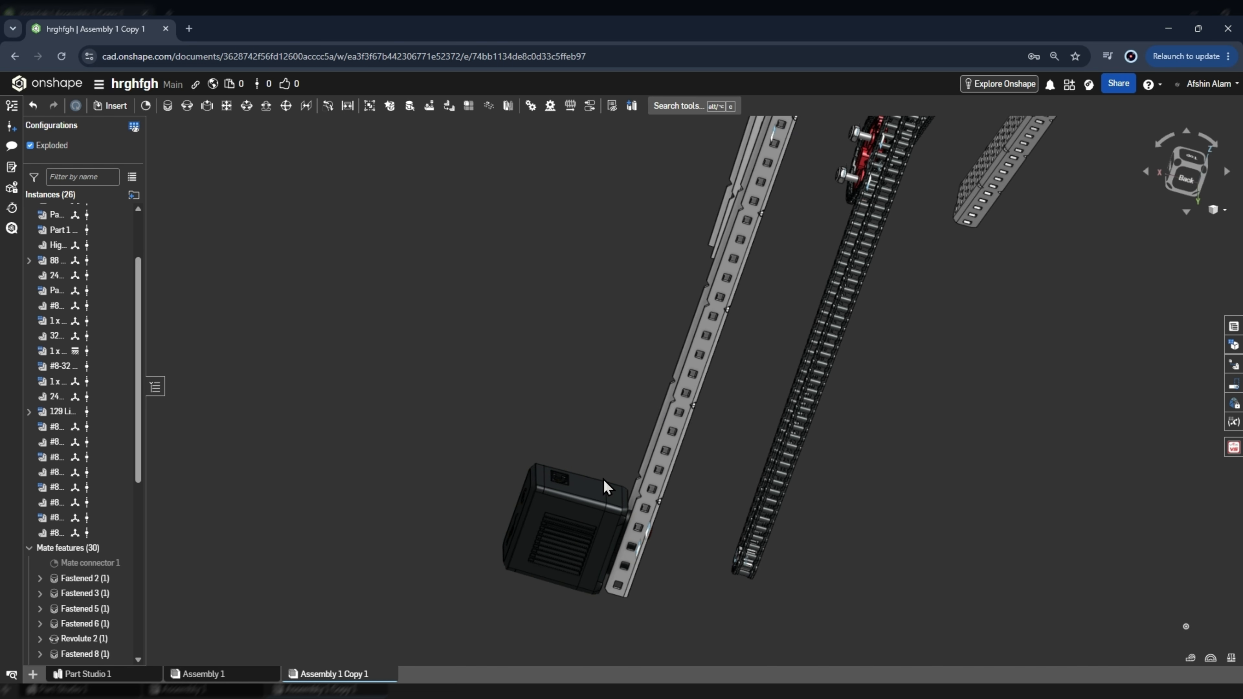
right_drag(579, 530, 684, 360)
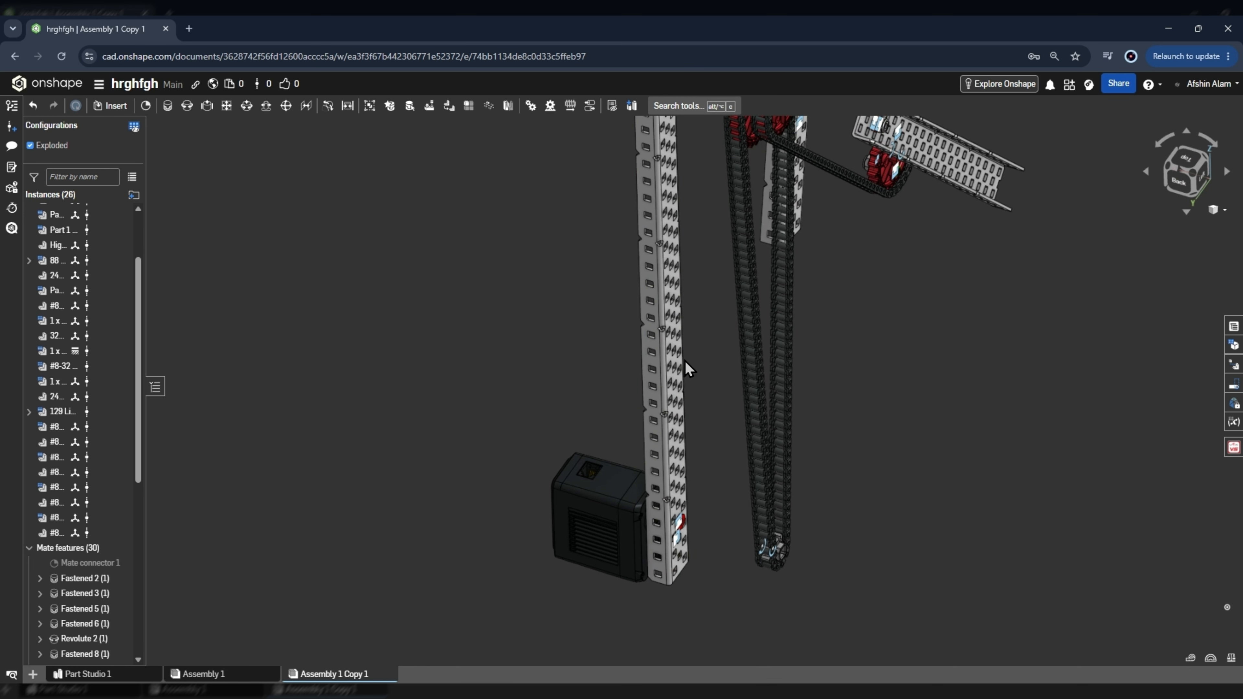
scroll(660, 382, down, 4)
scroll(658, 375, up, 4)
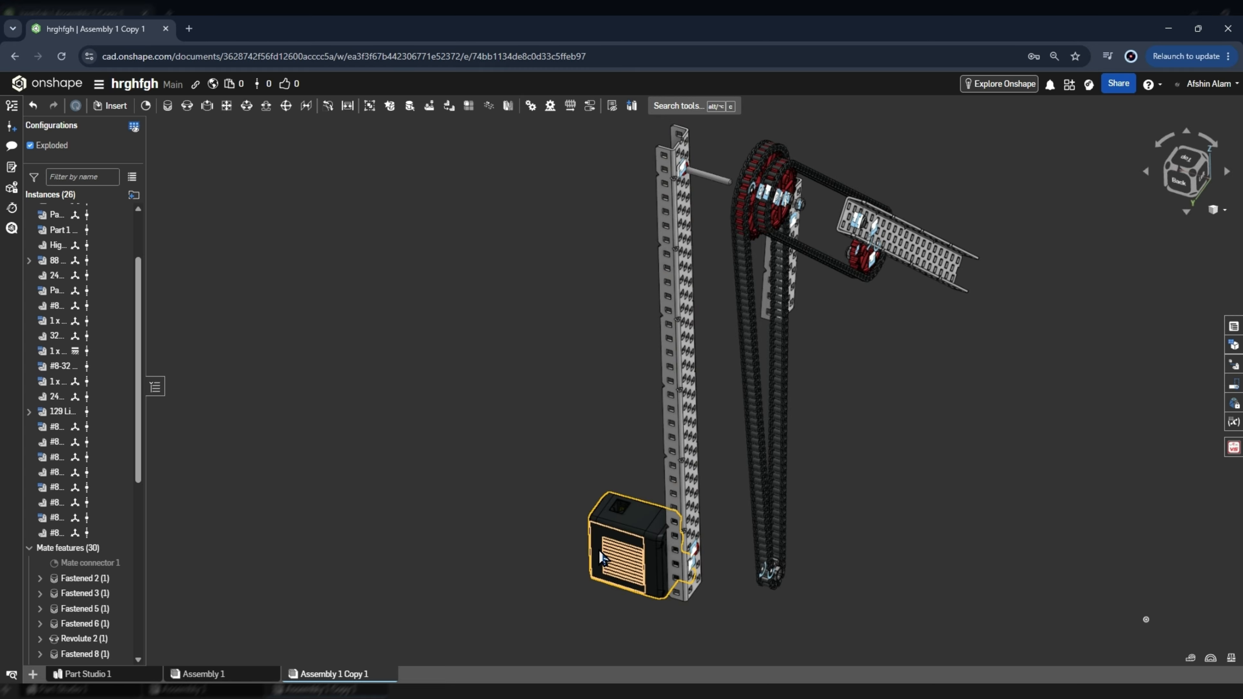
scroll(656, 519, up, 3)
scroll(651, 504, down, 5)
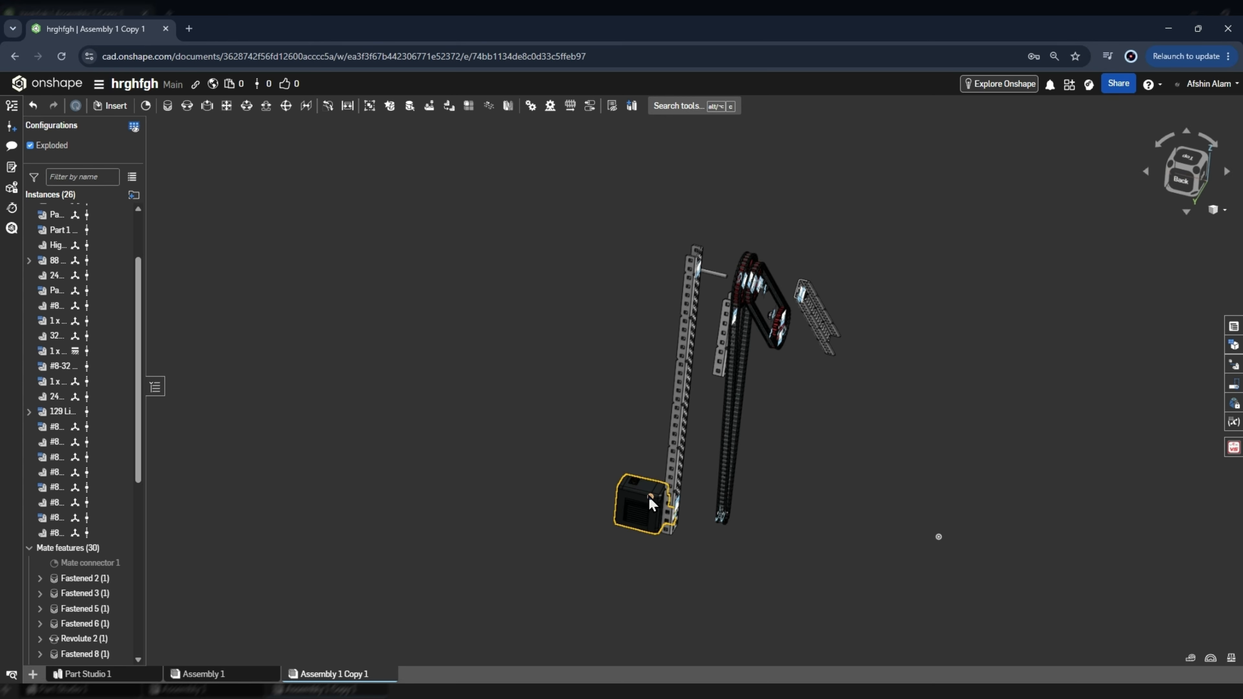
scroll(658, 514, up, 5)
right_drag(660, 516, 656, 502)
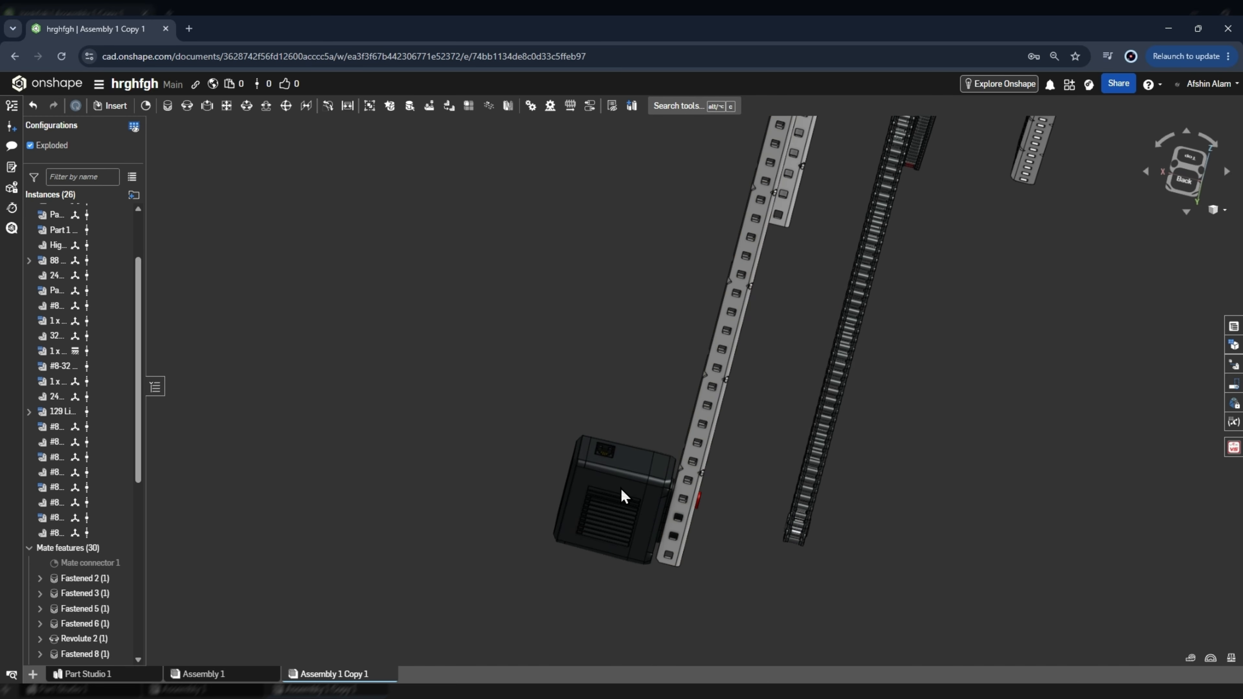
scroll(626, 468, down, 3)
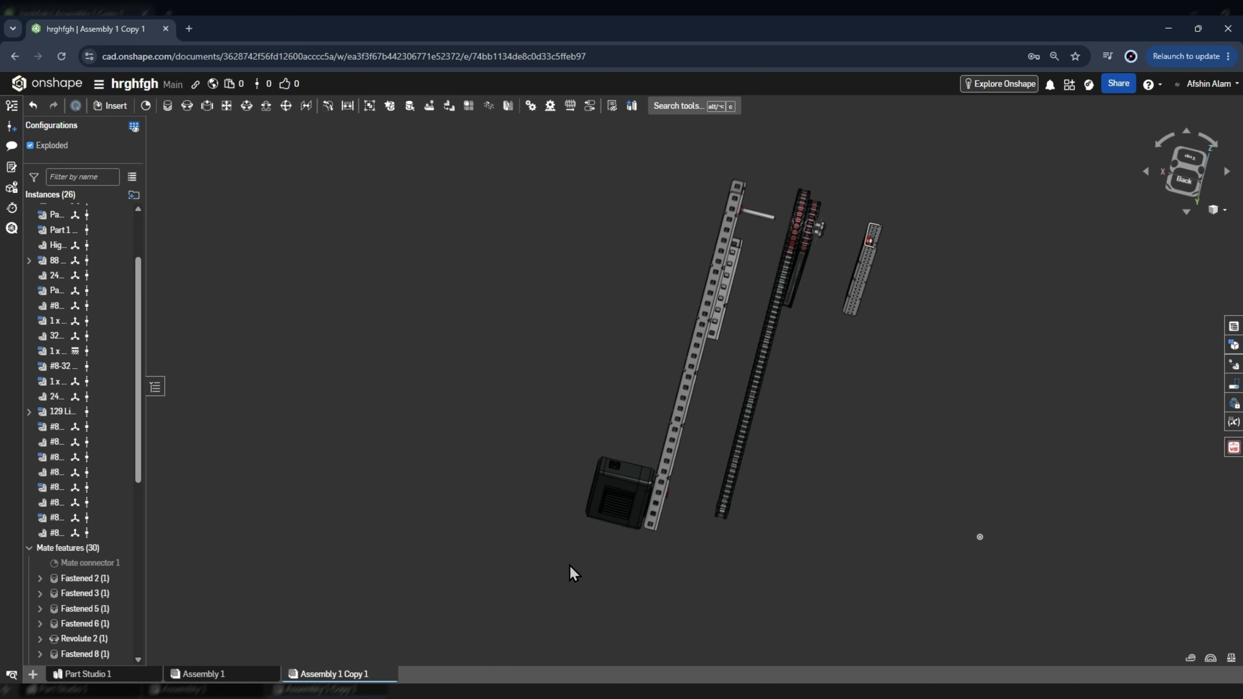
scroll(706, 448, up, 5)
right_drag(706, 447, 727, 423)
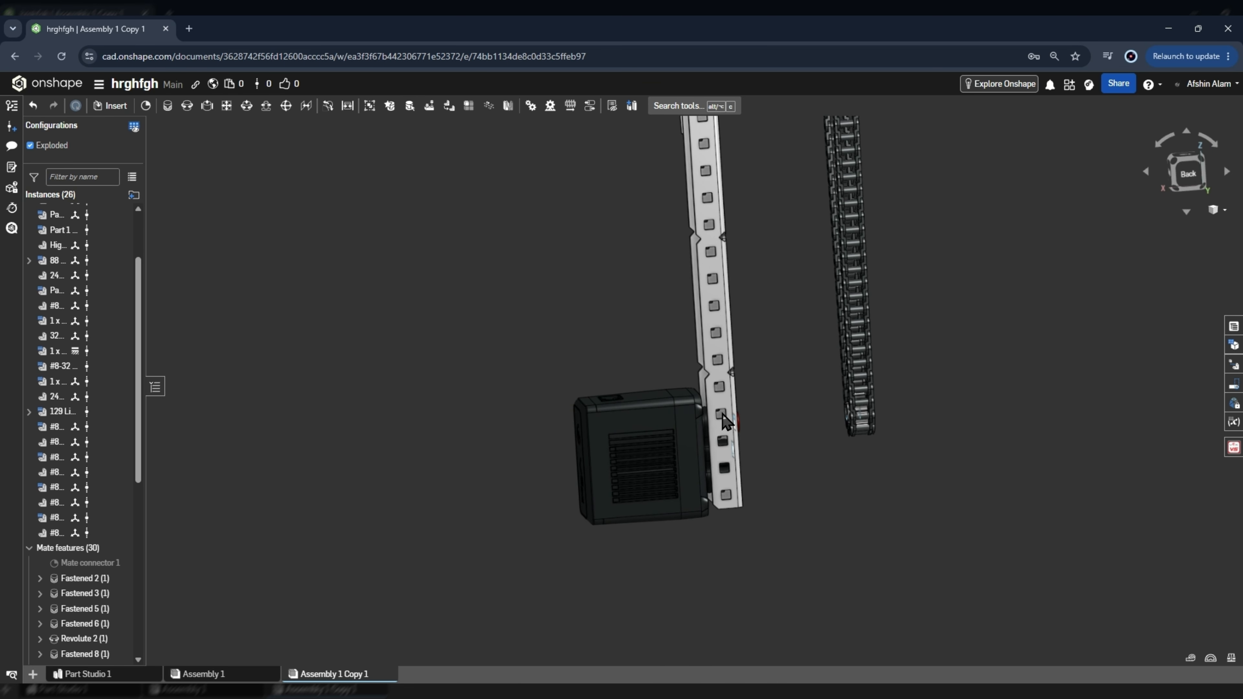
right_drag(624, 426, 641, 403)
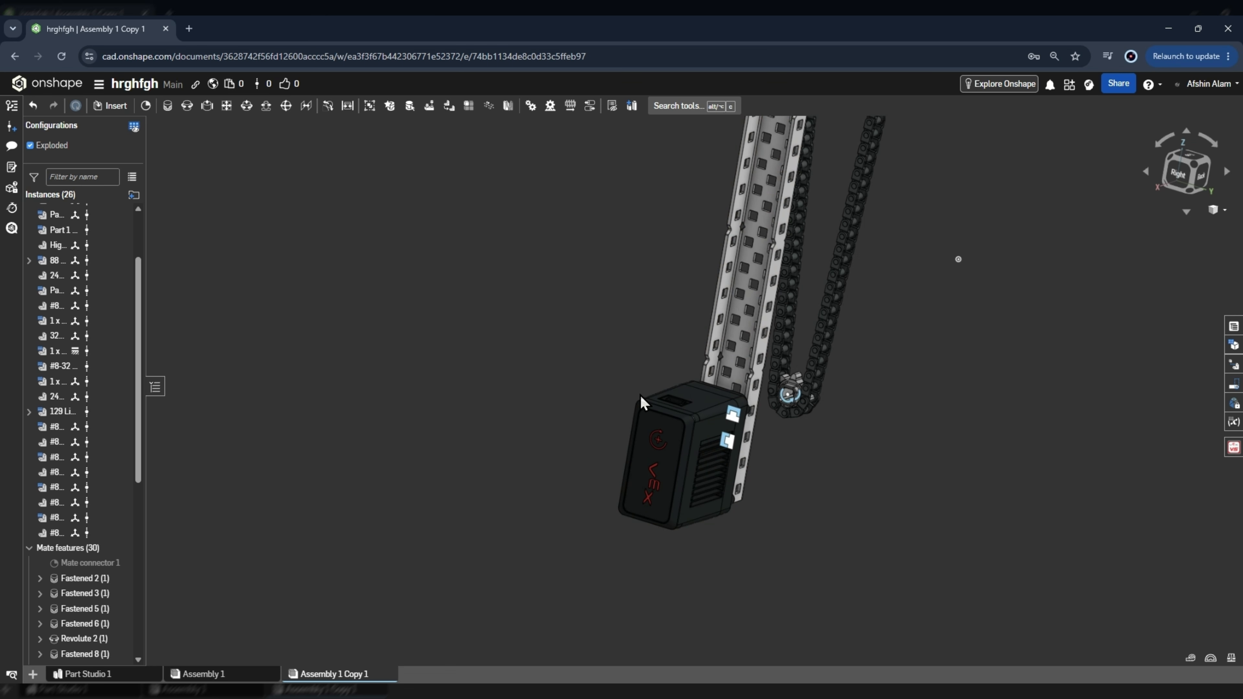
Review the whole exploded arm from its motor side, following the chain run from the motor up to the upper joint.
scroll(641, 402, down, 3)
scroll(674, 446, down, 3)
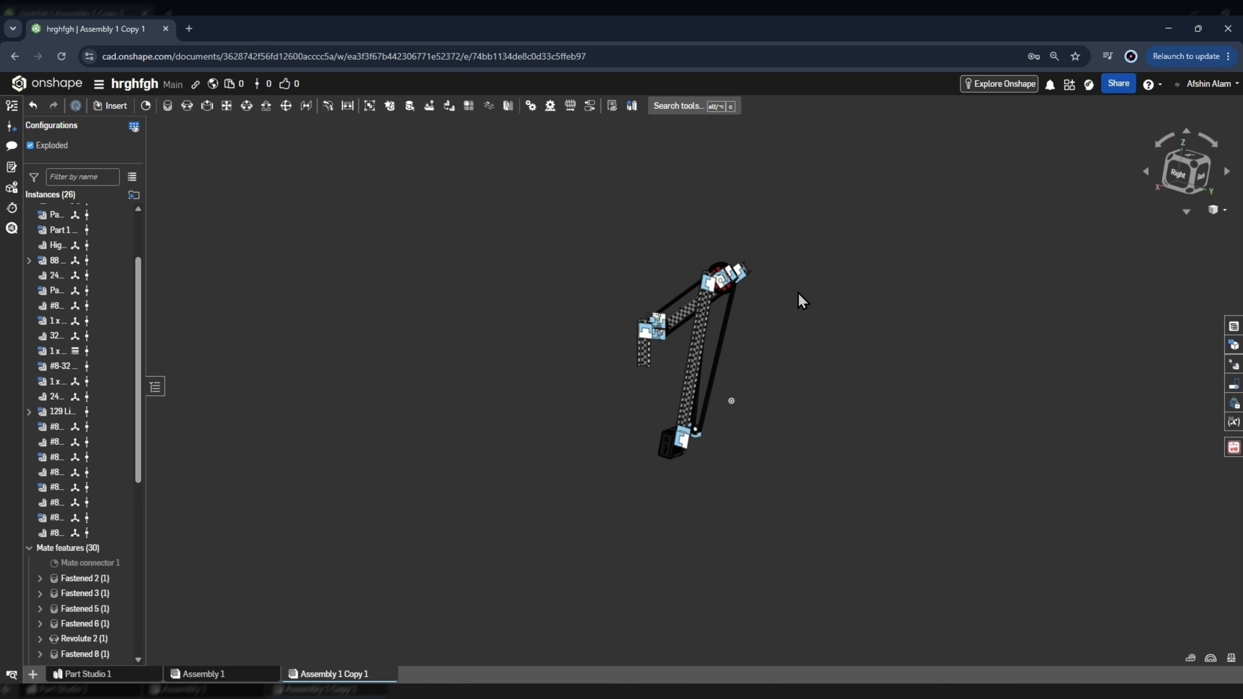
scroll(671, 427, up, 3)
scroll(672, 428, down, 3)
scroll(676, 360, up, 3)
scroll(676, 360, down, 3)
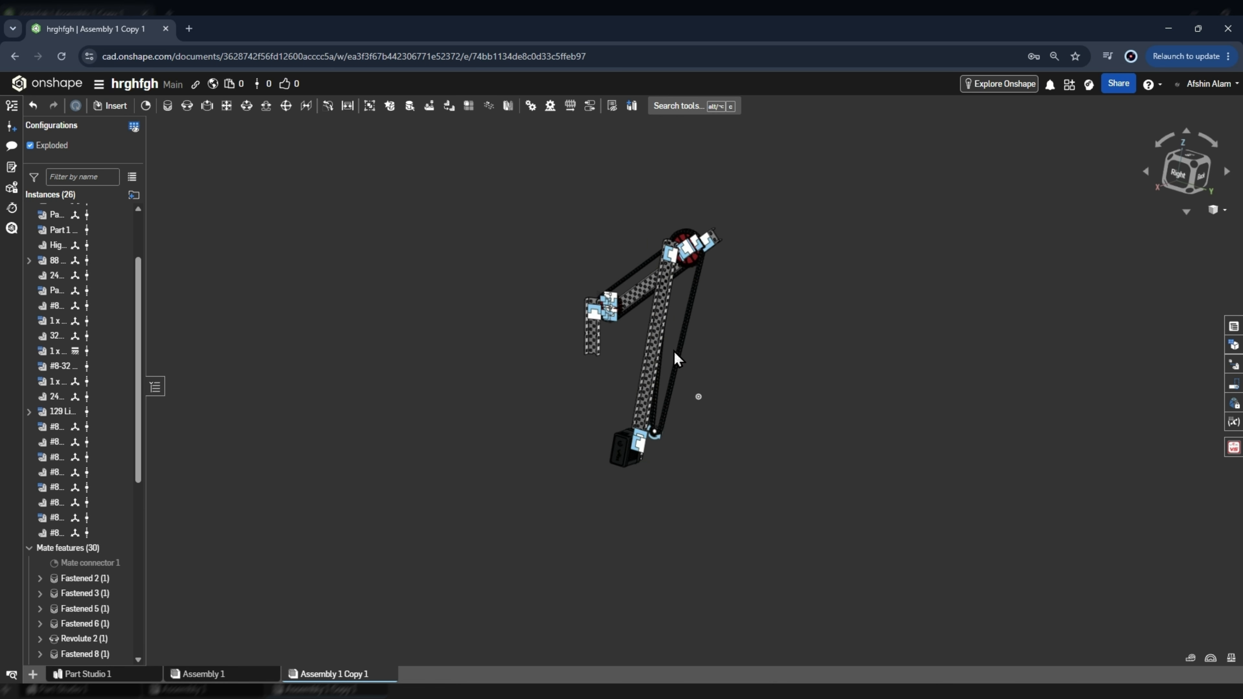
scroll(729, 432, up, 3)
scroll(635, 326, down, 3)
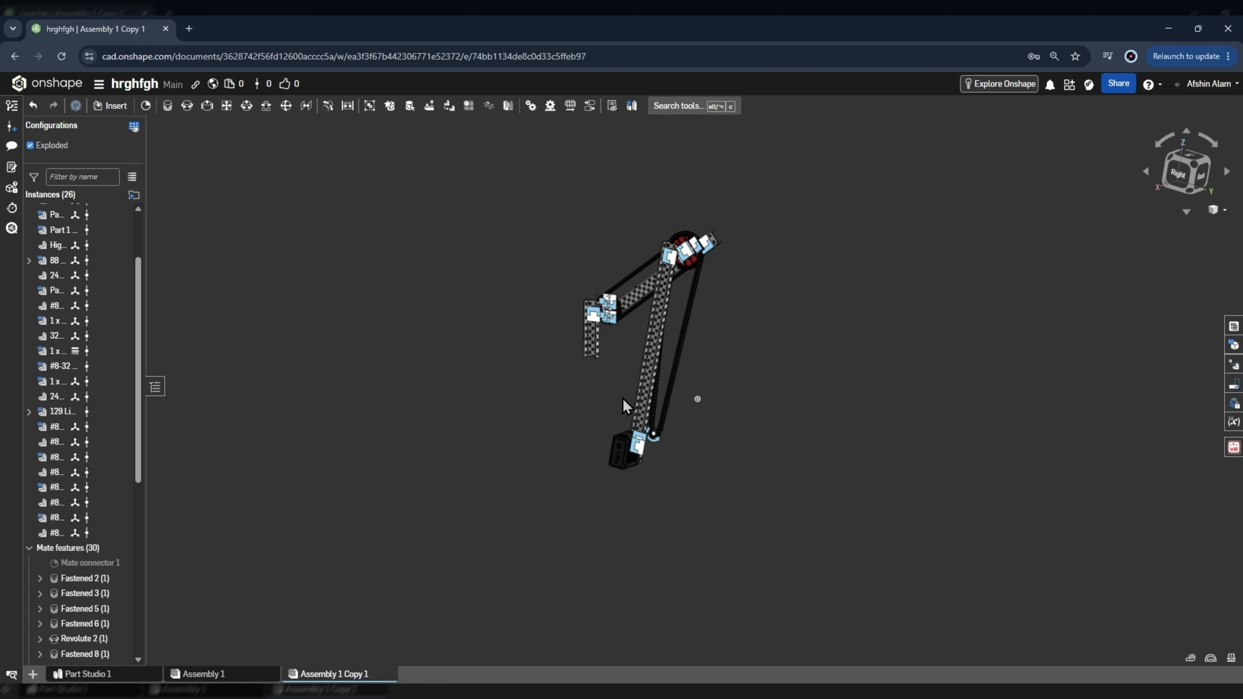
scroll(643, 472, up, 4)
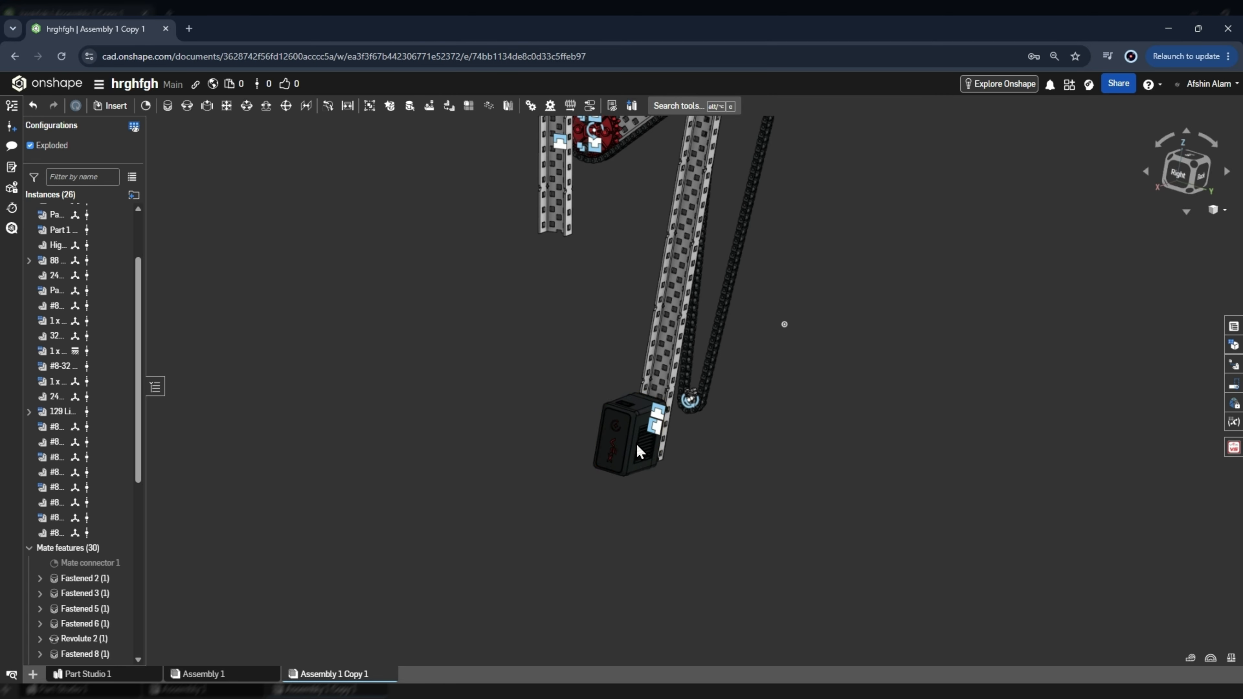
scroll(631, 438, down, 3)
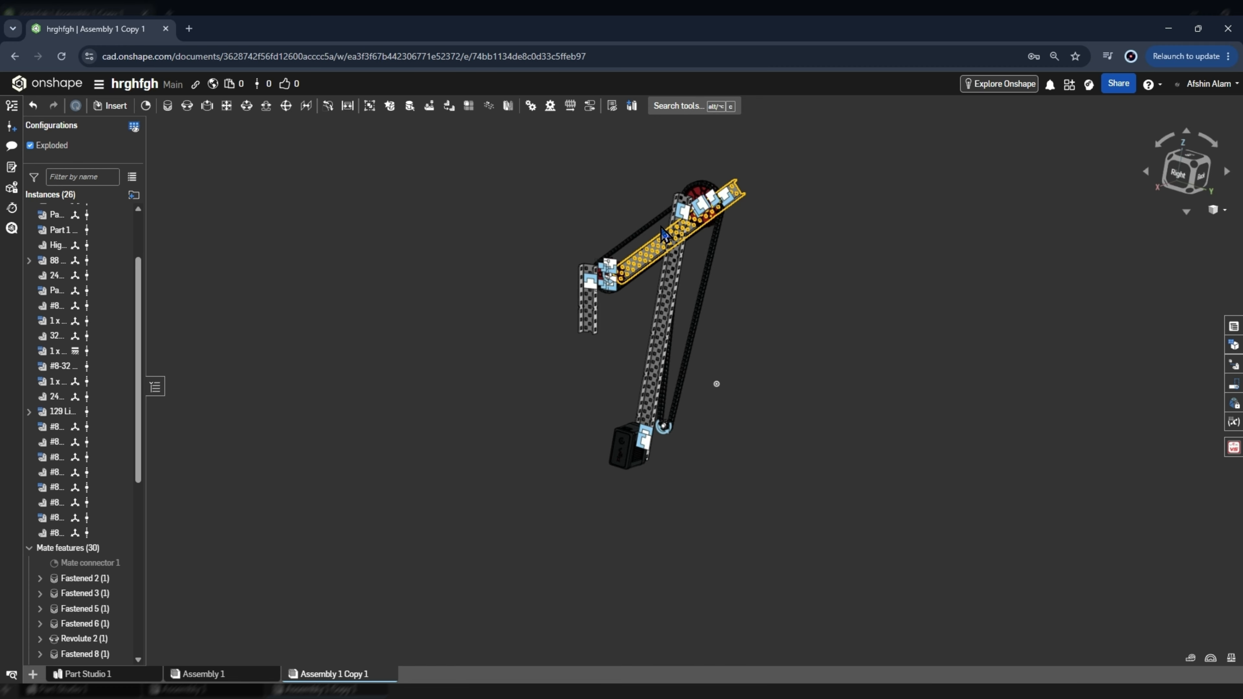
Examine the upper end of the tower channel and the short channel beside it, relative to the sprockets.
scroll(661, 228, up, 4)
scroll(680, 278, down, 4)
scroll(710, 227, up, 6)
right_drag(663, 242, 627, 254)
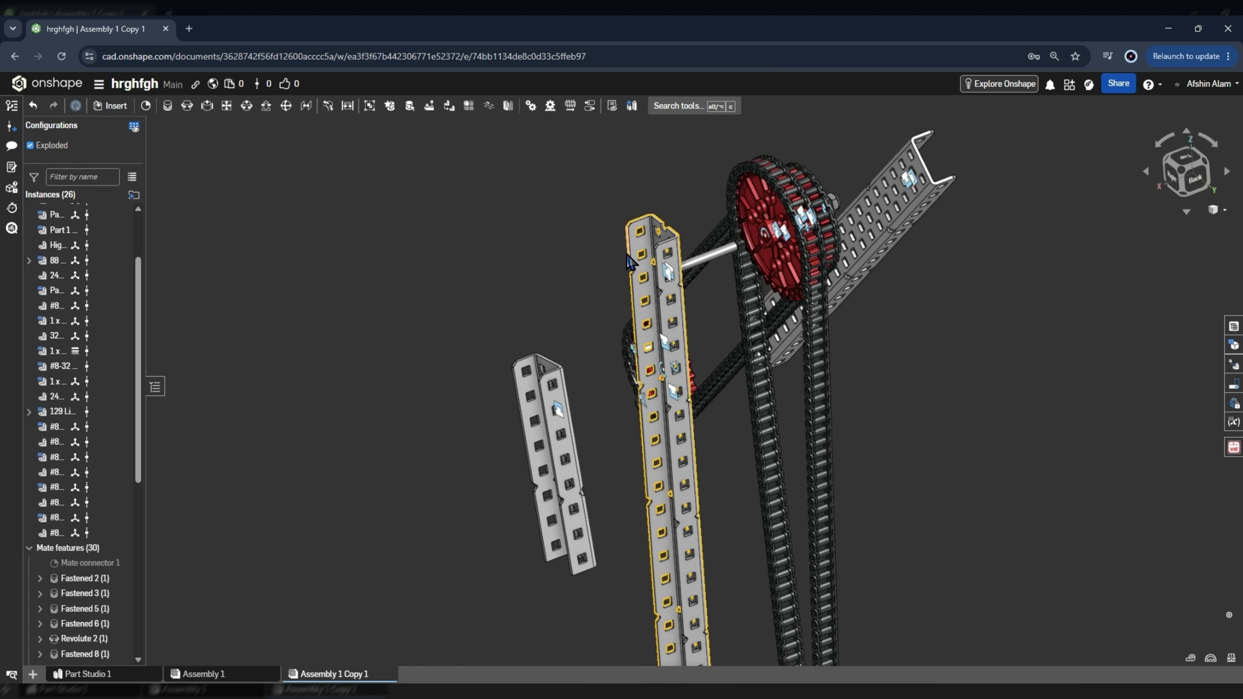
scroll(629, 261, down, 5)
scroll(631, 245, up, 4)
scroll(602, 210, up, 2)
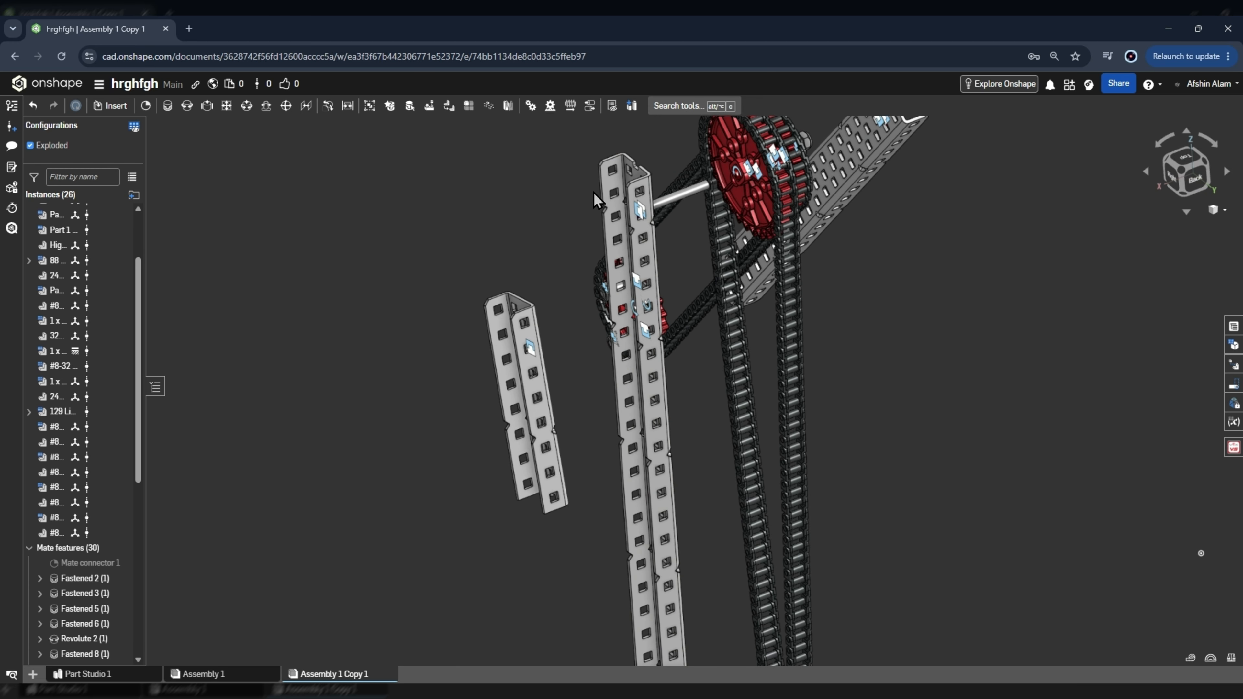
right_drag(544, 253, 526, 262)
scroll(528, 263, down, 4)
scroll(566, 187, down, 3)
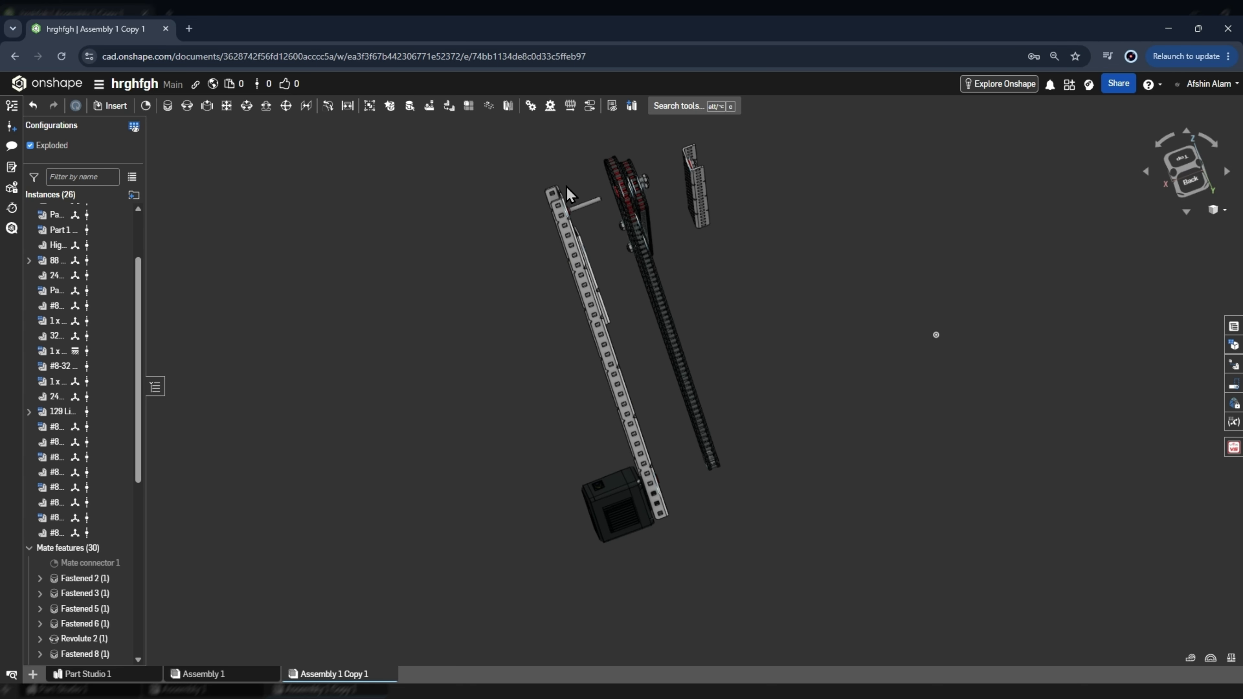
Inspect up close the purple screw head that holds the joint shaft in the tower channel's upper end.
scroll(563, 224, up, 4)
right_drag(563, 223, 575, 213)
scroll(584, 216, up, 5)
scroll(583, 216, down, 4)
scroll(577, 219, up, 3)
scroll(561, 263, up, 3)
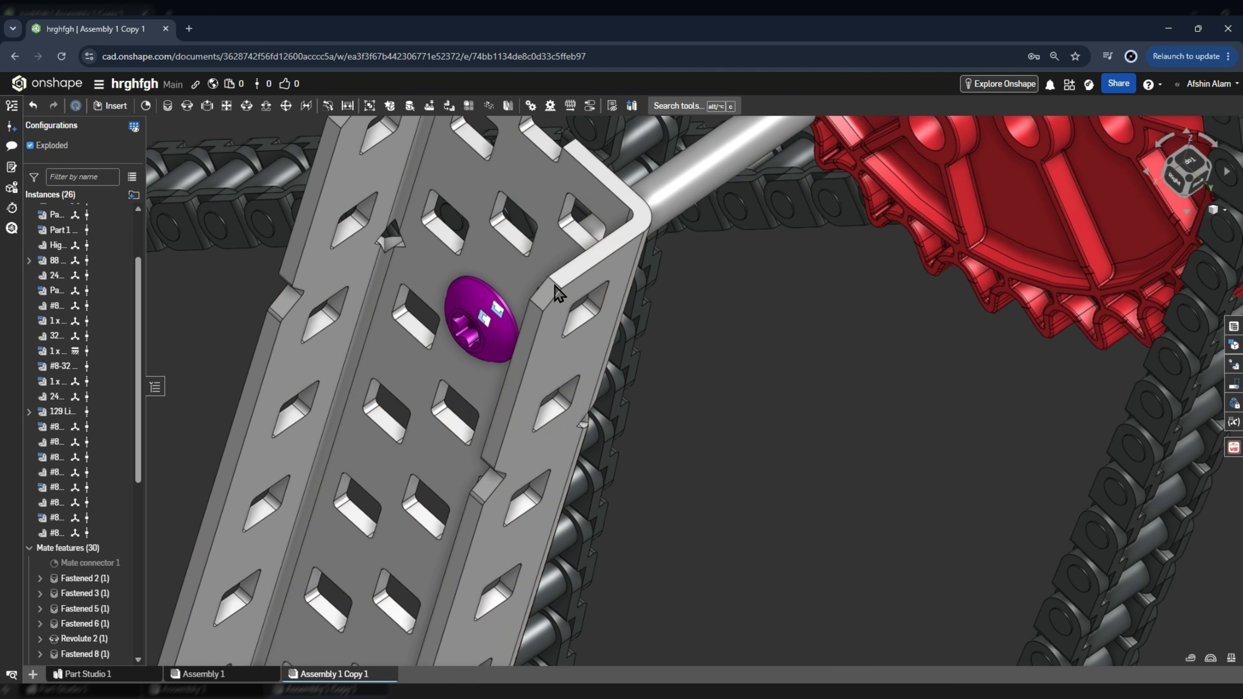
scroll(656, 190, down, 3)
right_drag(637, 200, 728, 224)
scroll(622, 219, down, 4)
scroll(634, 217, up, 4)
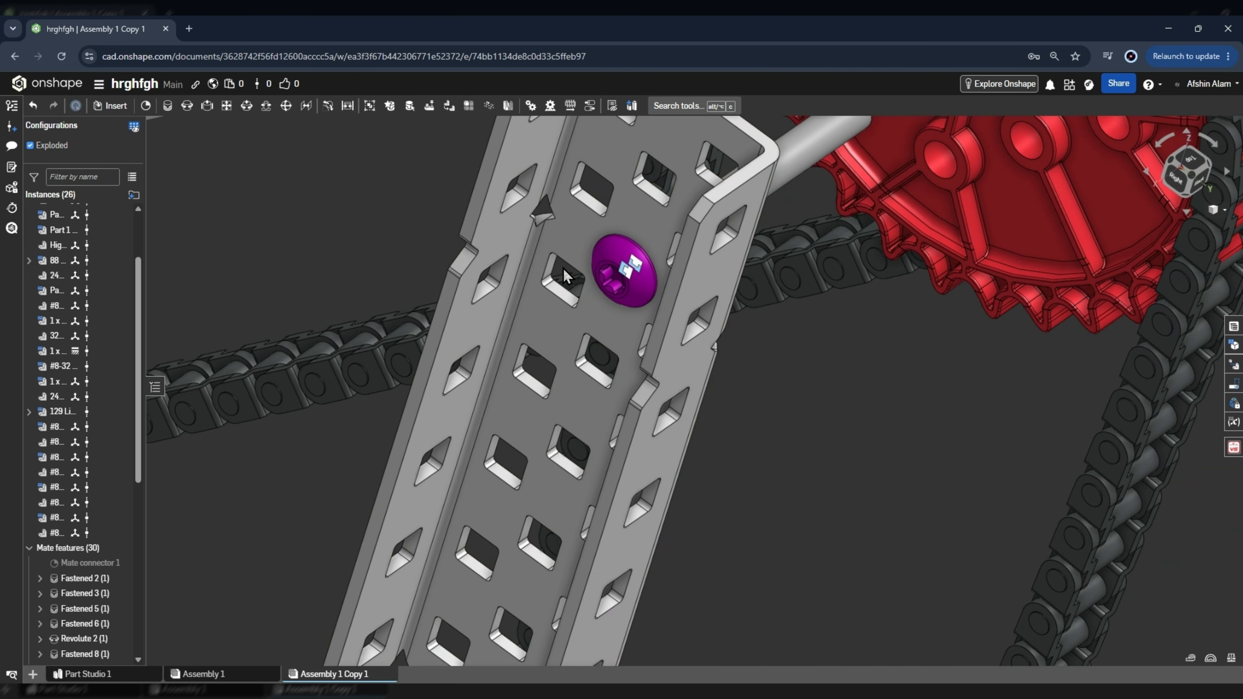
scroll(583, 263, down, 4)
scroll(645, 204, up, 3)
scroll(637, 277, down, 4)
scroll(651, 274, up, 3)
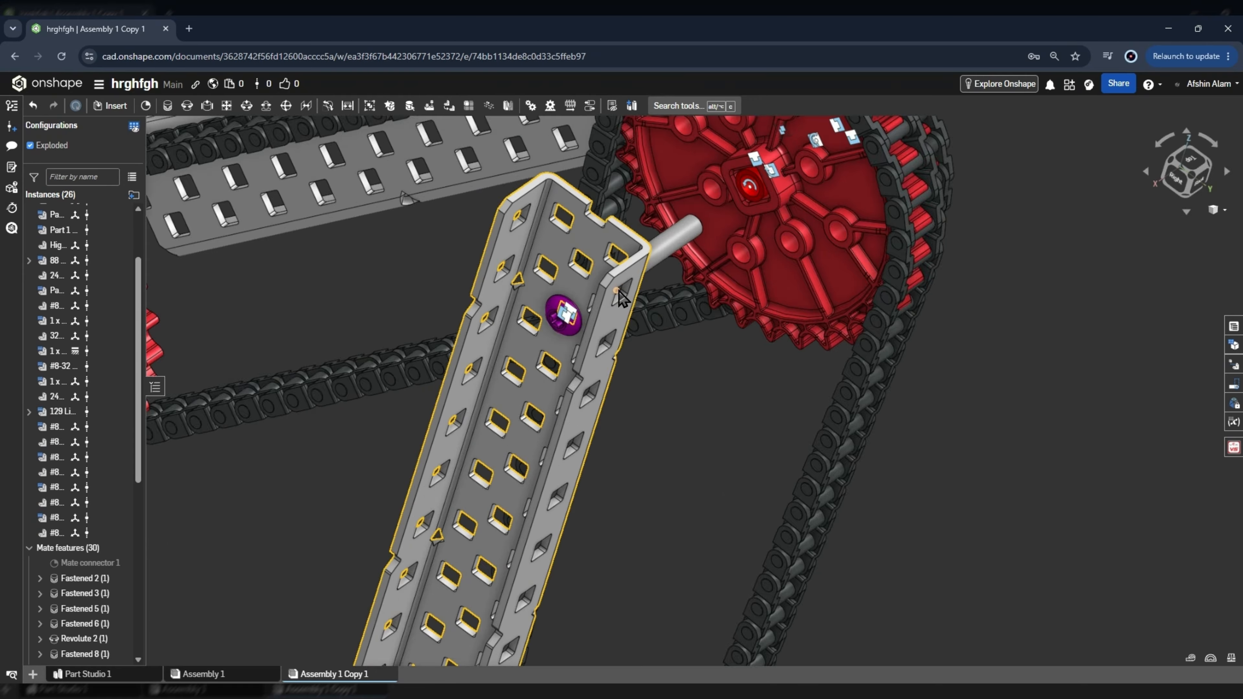
Examine the large upper sprockets, both chain loops and the shaft joining them to the tower channel from several angles.
scroll(715, 306, down, 2)
scroll(712, 300, down, 3)
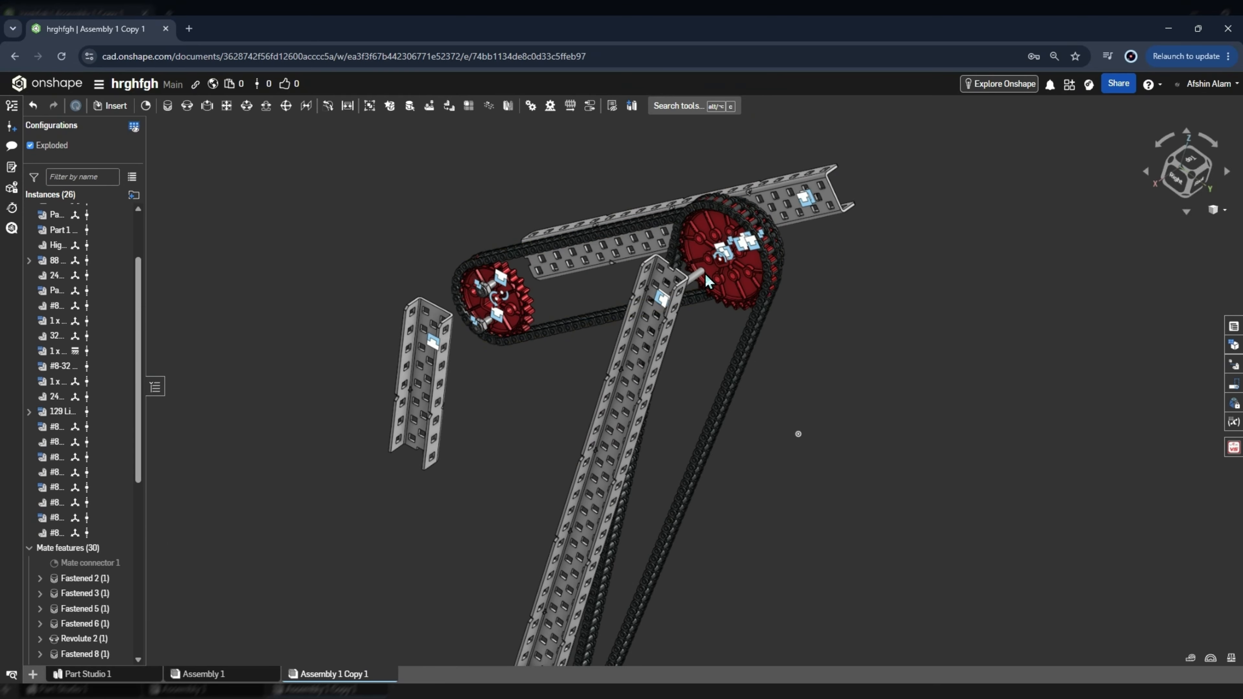
scroll(763, 289, down, 4)
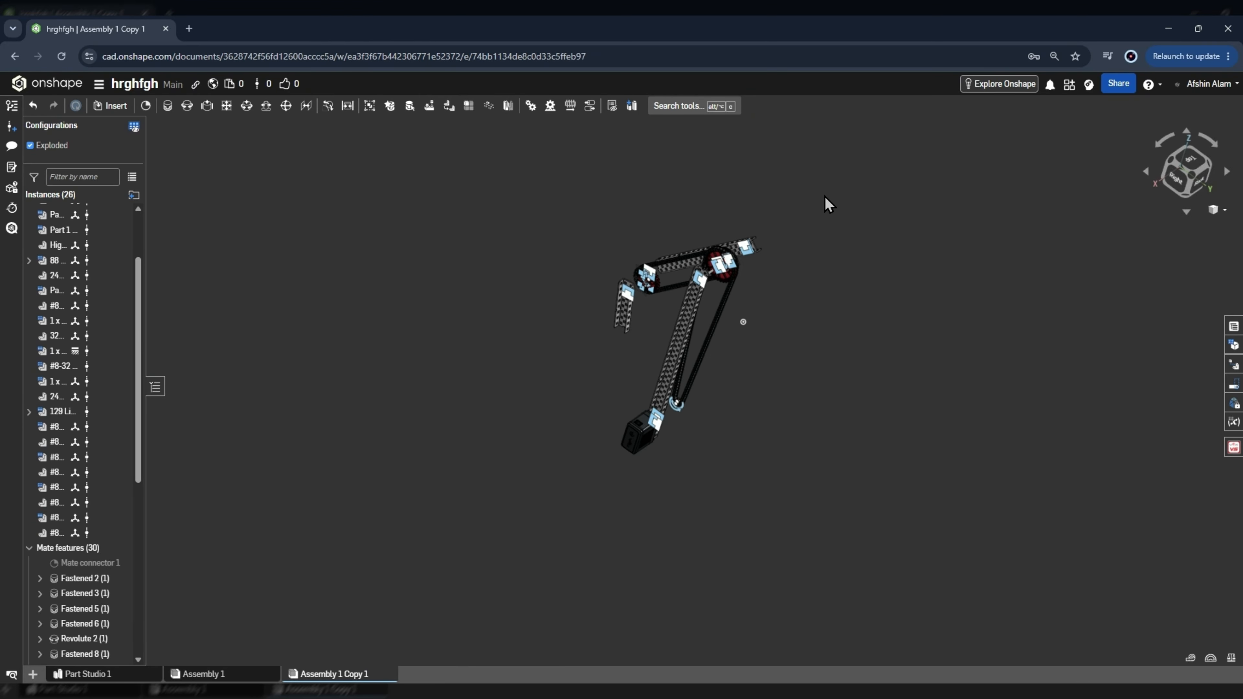
scroll(827, 203, down, 3)
scroll(666, 242, up, 10)
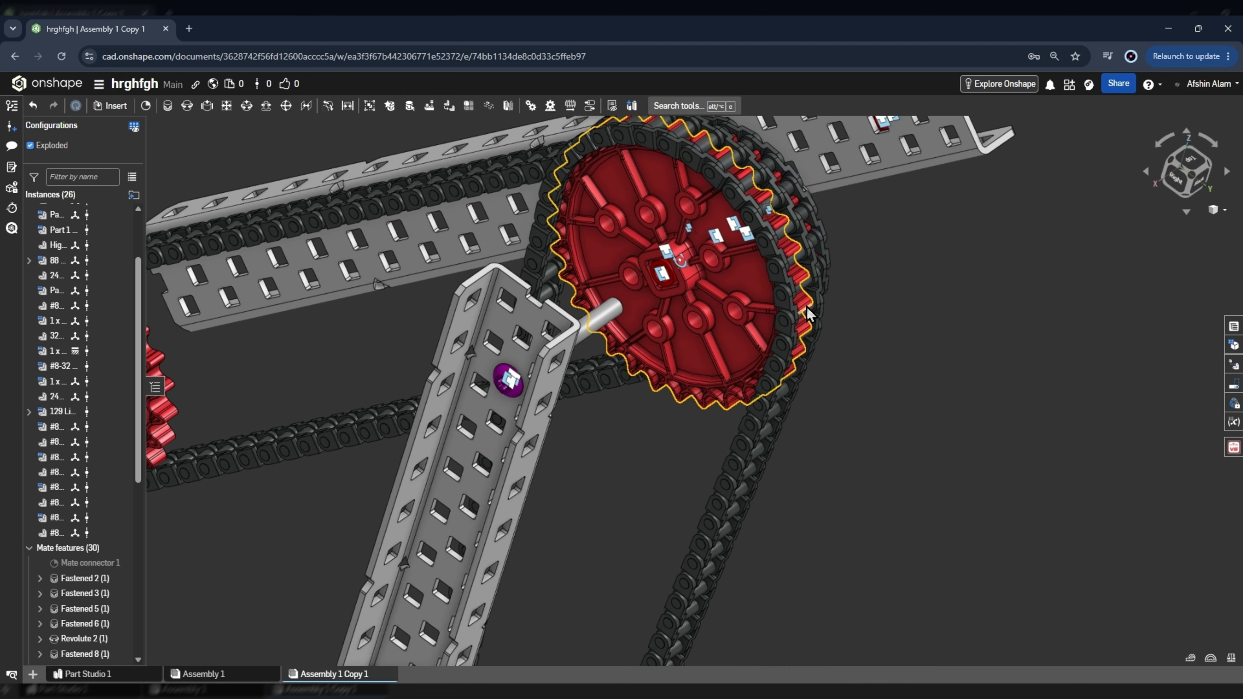
scroll(775, 279, down, 5)
right_drag(763, 275, 651, 204)
scroll(617, 222, down, 3)
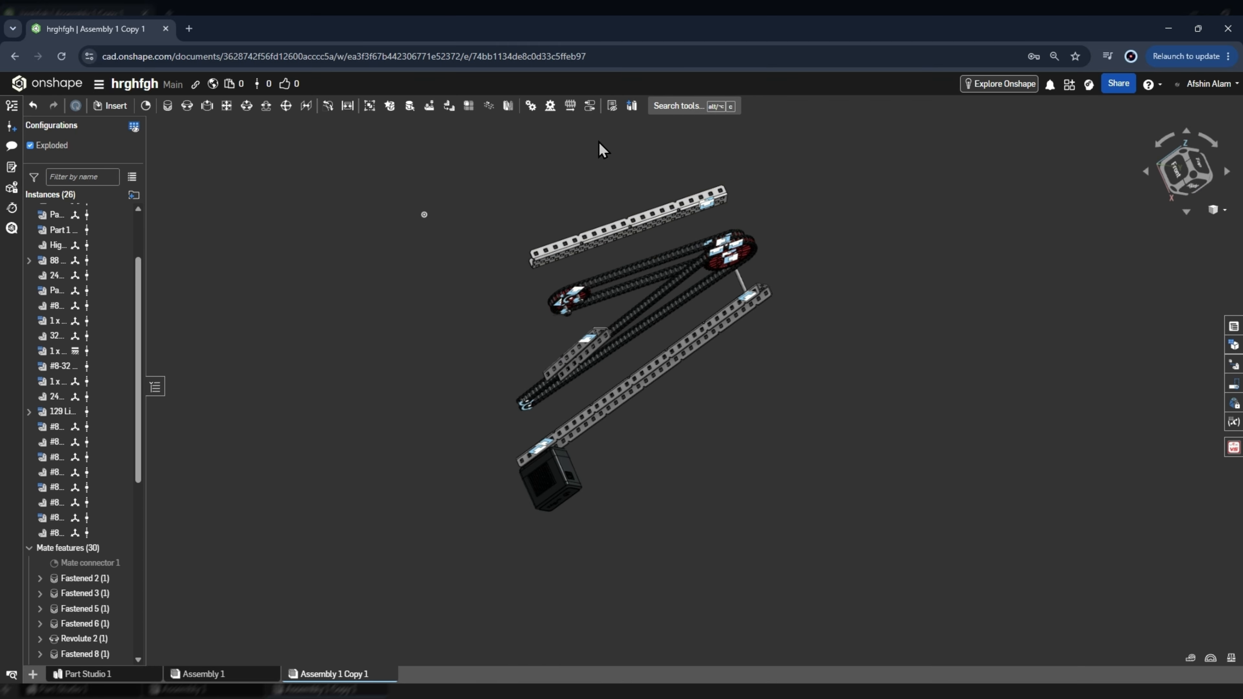
scroll(682, 236, up, 5)
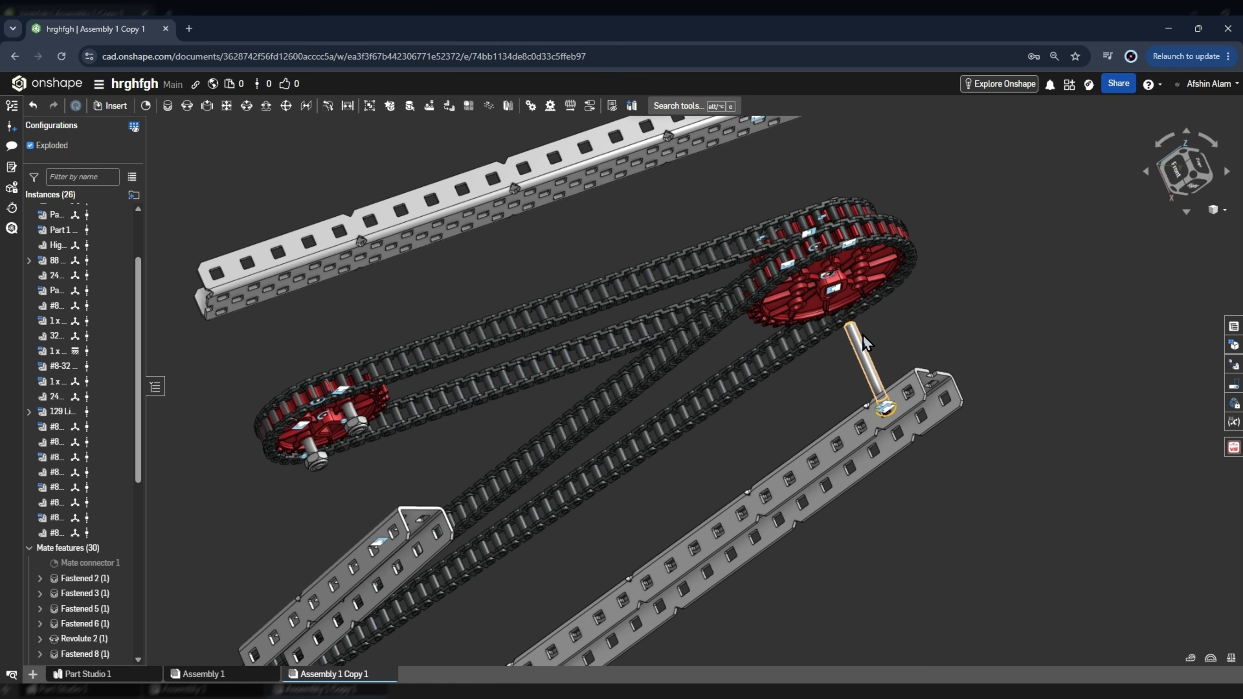
right_drag(867, 356, 839, 324)
scroll(874, 330, down, 4)
scroll(874, 331, up, 4)
scroll(870, 315, up, 5)
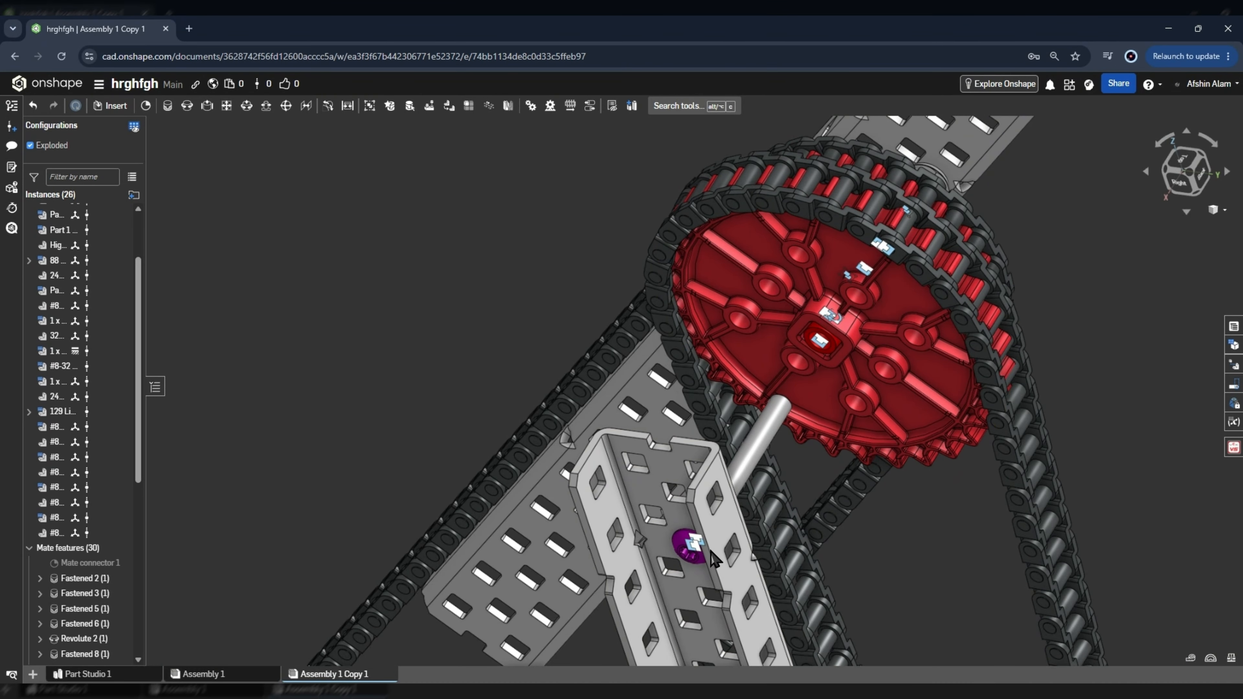
scroll(725, 444, down, 5)
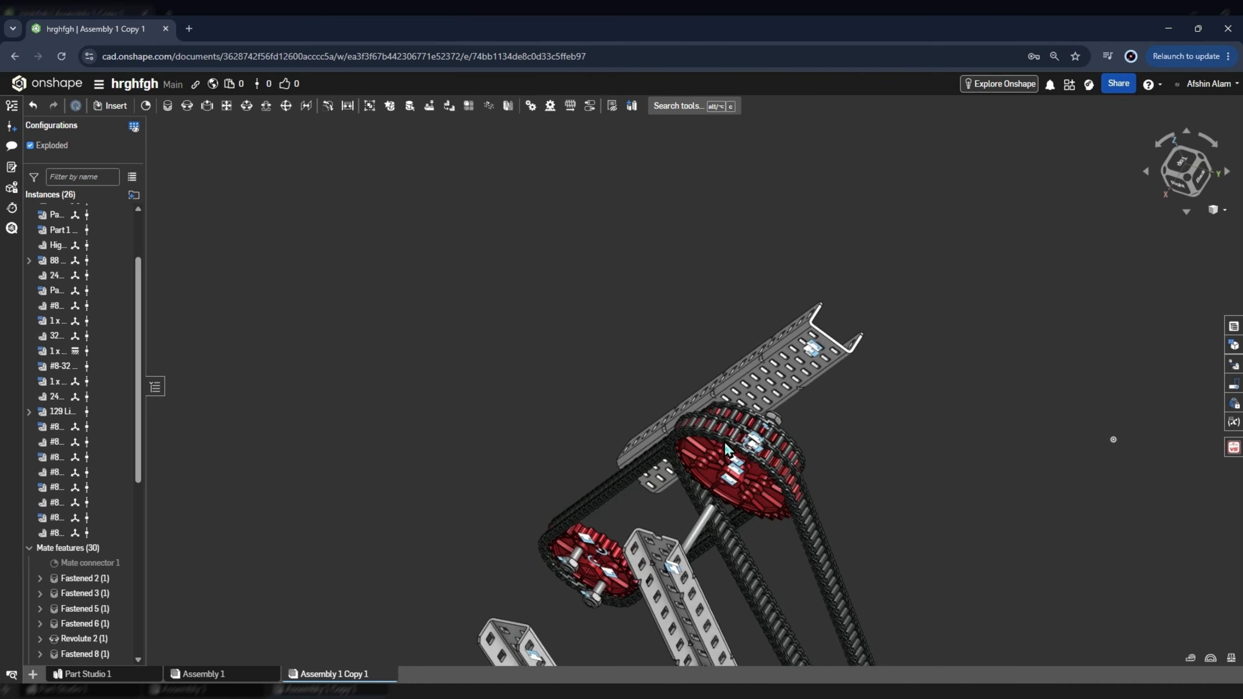
Examine how the shaft, upper sprockets, bolts and arm channel are spaced along the exploded upper joint from several angles.
scroll(724, 442, down, 3)
scroll(658, 360, up, 4)
right_drag(666, 362, 754, 260)
scroll(725, 237, down, 5)
scroll(727, 195, up, 5)
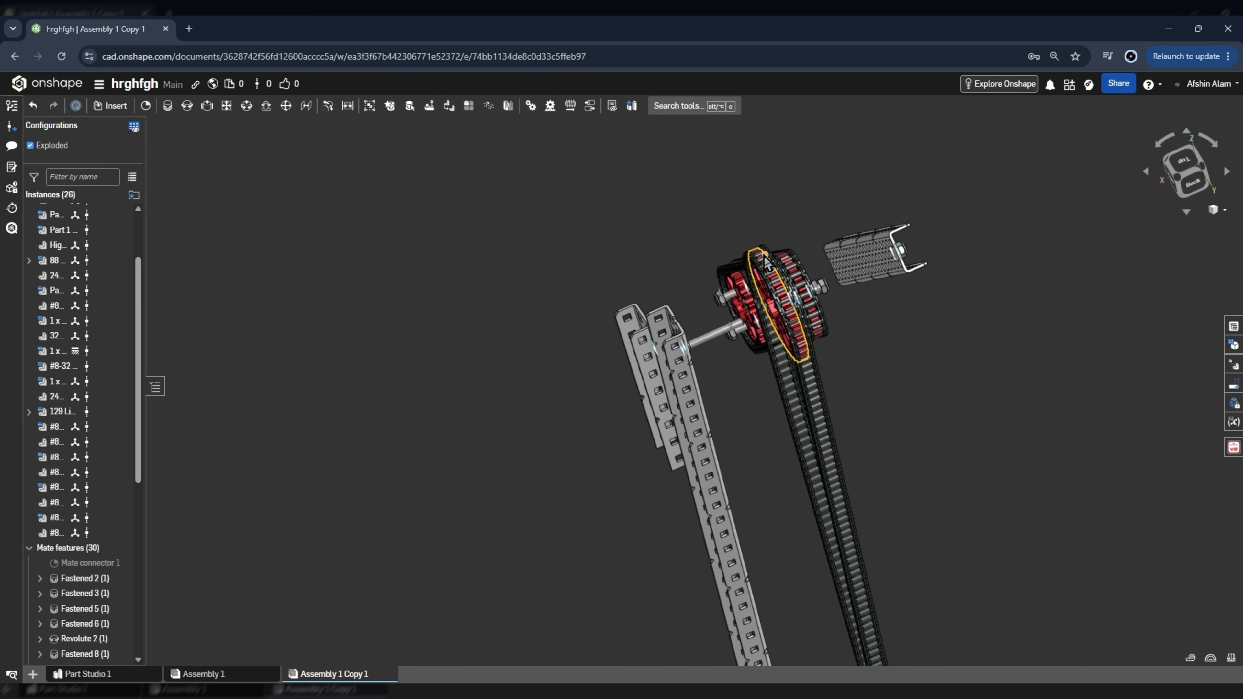
scroll(753, 259, down, 3)
scroll(744, 282, up, 4)
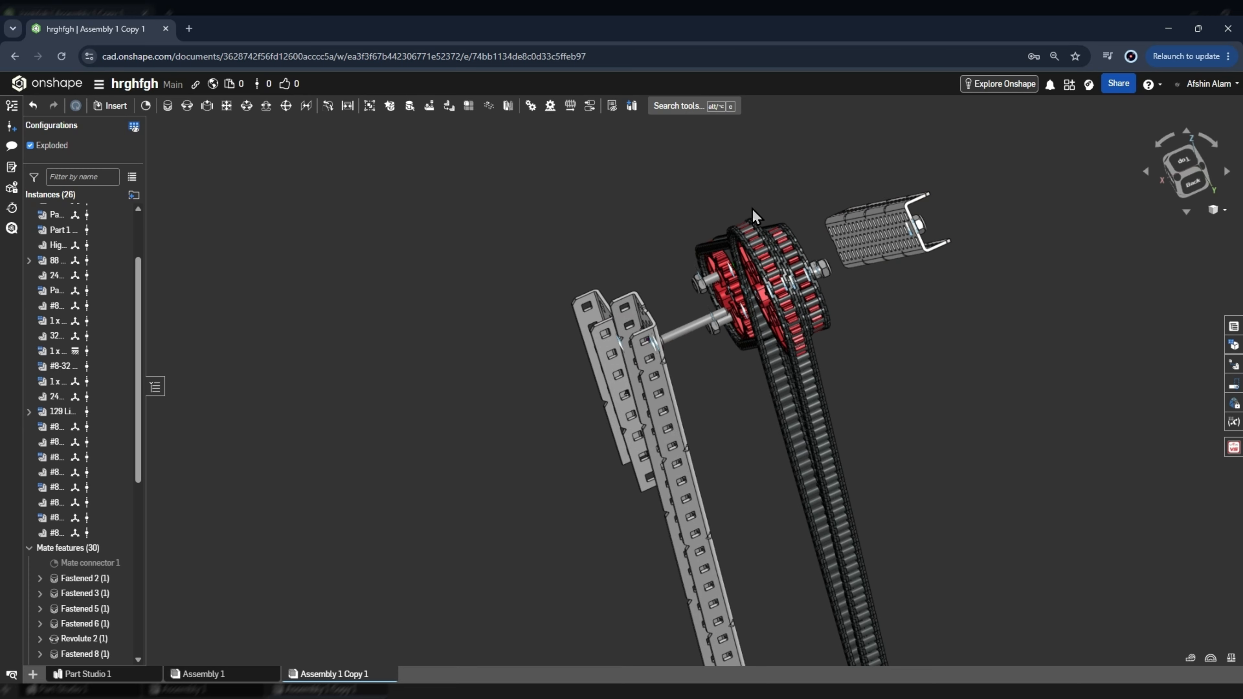
scroll(767, 228, down, 3)
scroll(787, 302, up, 2)
right_drag(788, 302, 752, 225)
scroll(754, 230, down, 3)
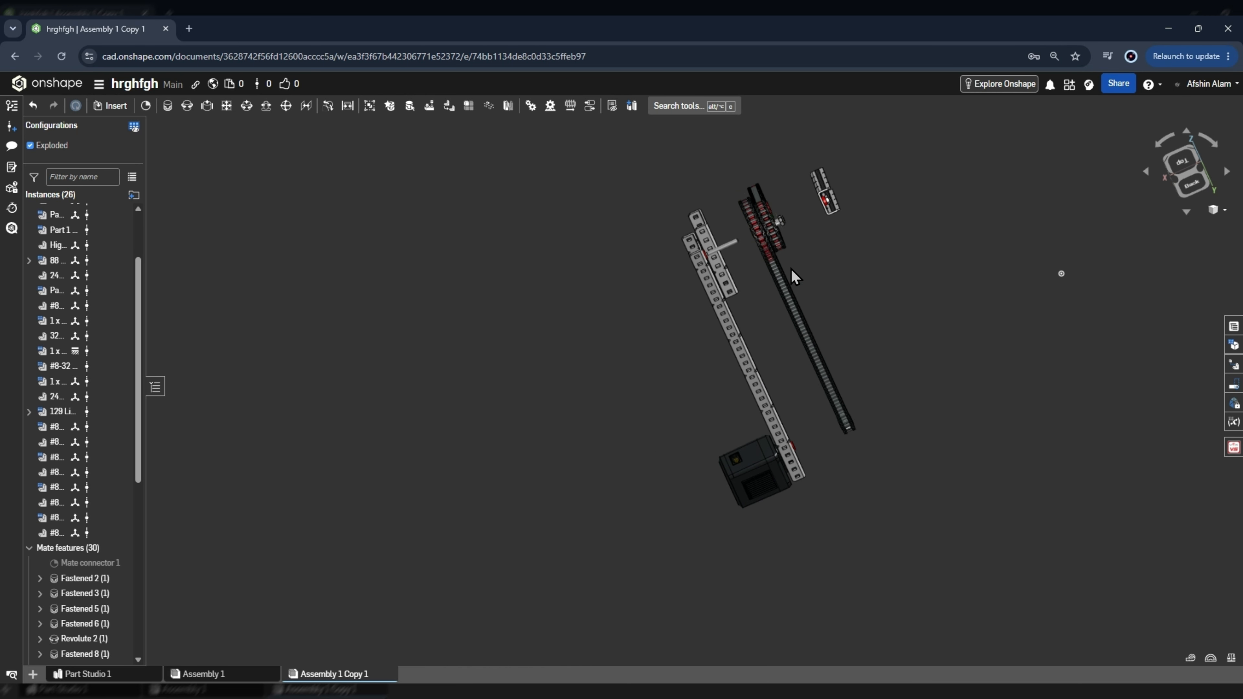
Follow the long chain loop from the upper sprockets down to the motor end and back up, viewed edge-on.
scroll(843, 427, up, 2)
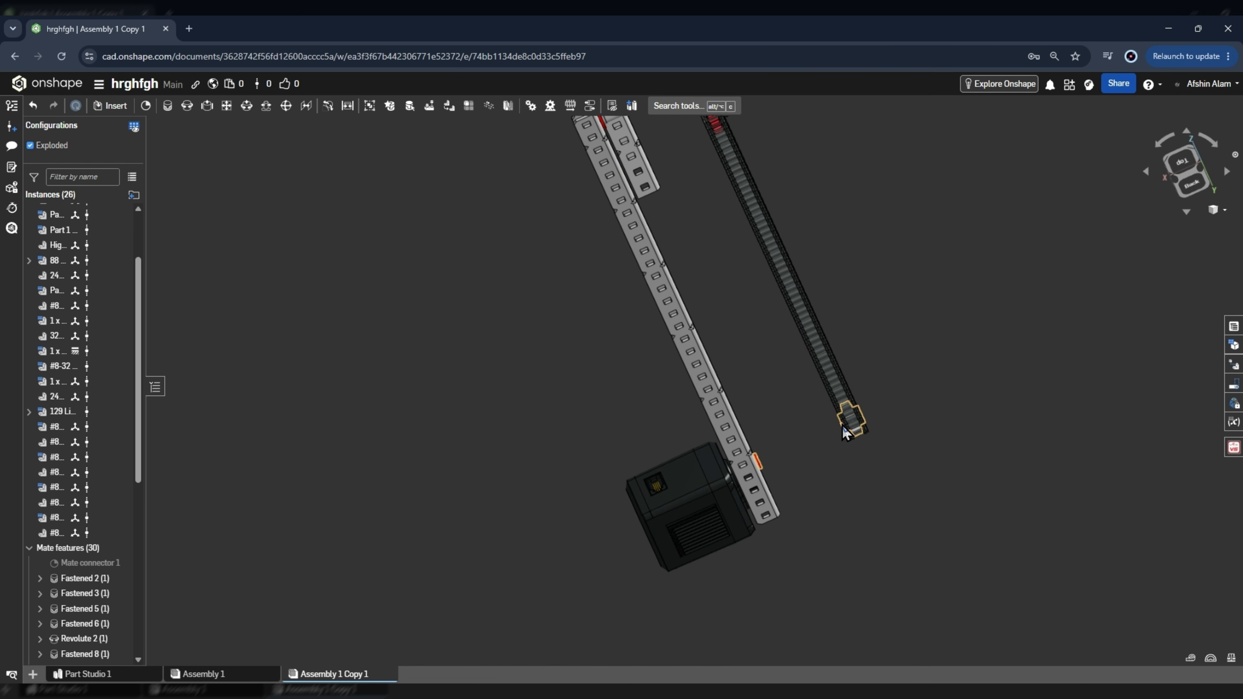
scroll(849, 411, down, 4)
scroll(768, 254, up, 6)
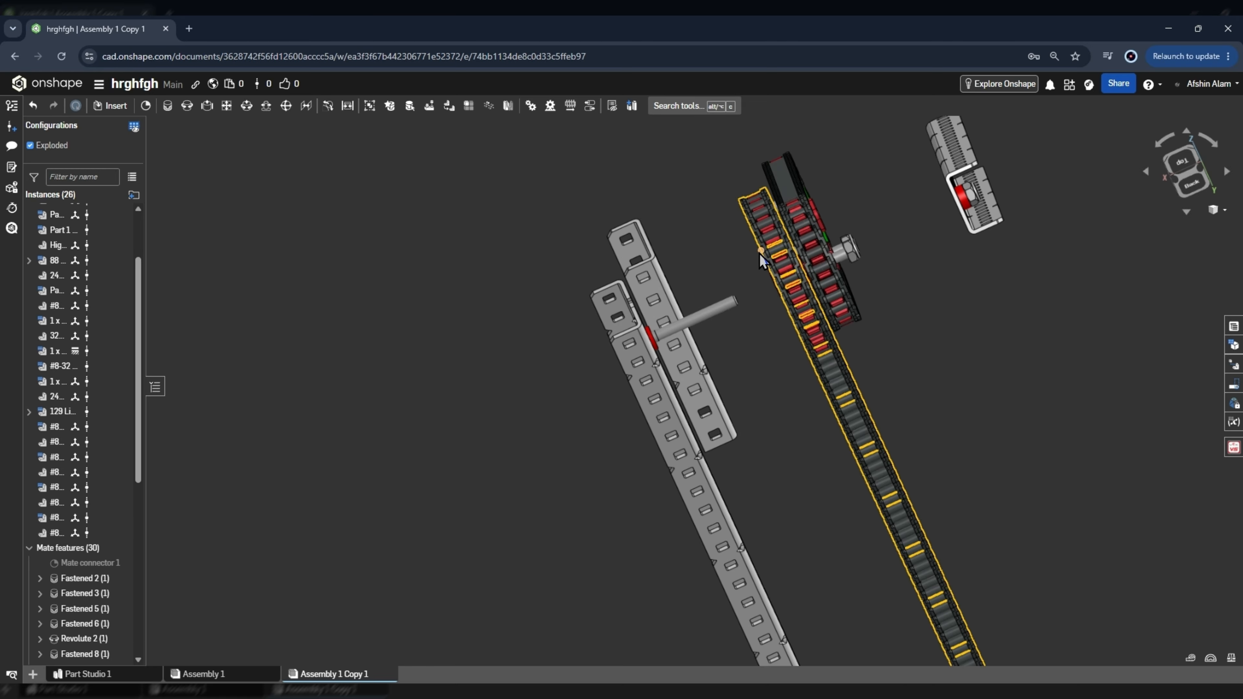
scroll(760, 254, down, 4)
scroll(784, 234, up, 3)
scroll(790, 204, down, 2)
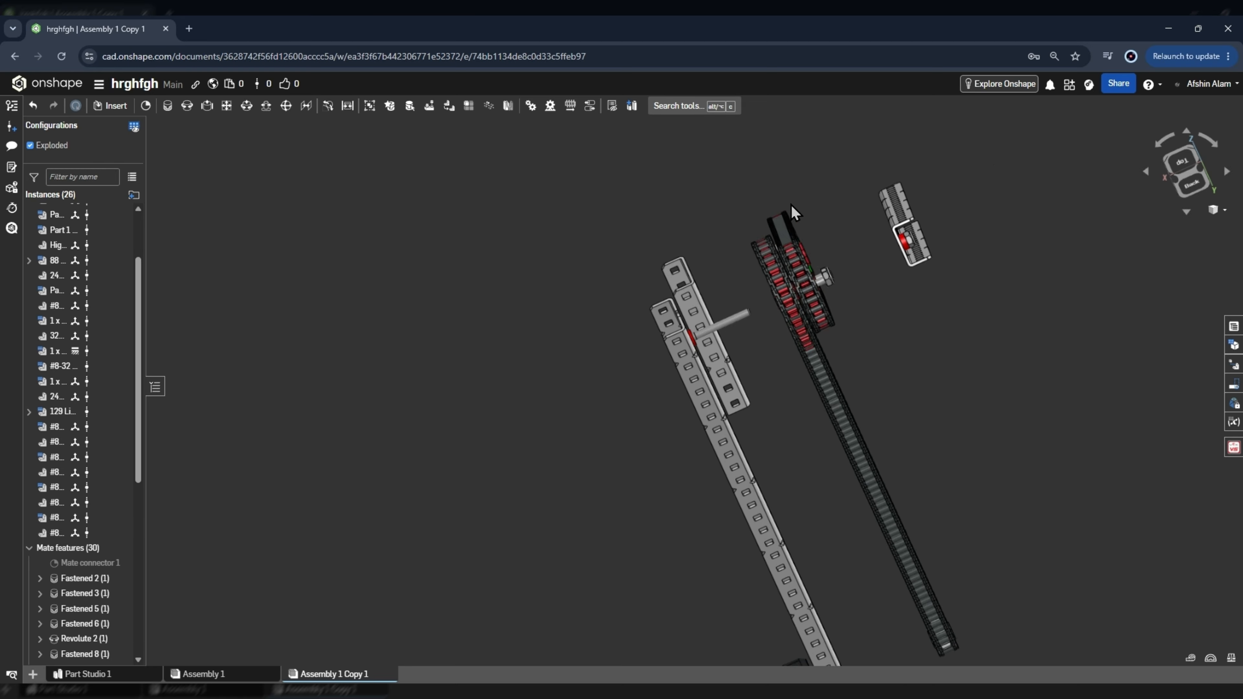
Examine the large upper sprockets and the joint shaft up close from the tower channel side.
scroll(752, 247, up, 5)
scroll(773, 237, down, 4)
scroll(822, 205, up, 2)
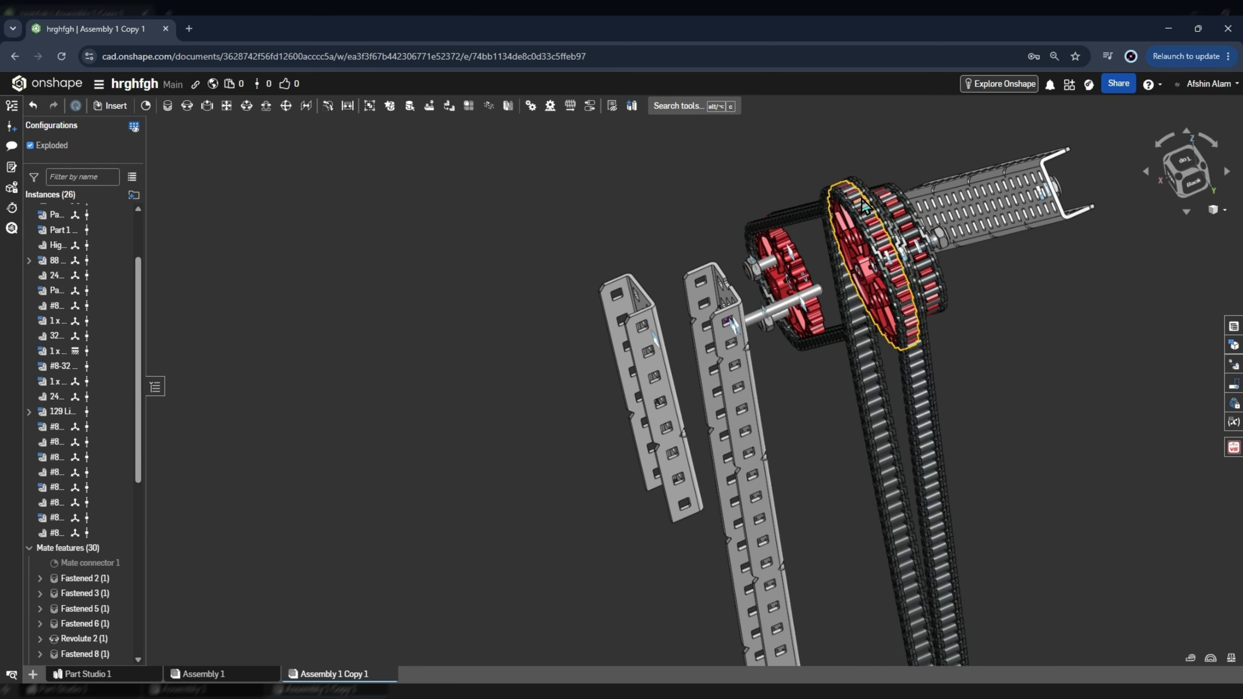
scroll(859, 171, down, 4)
scroll(906, 198, up, 4)
right_drag(889, 244, 866, 155)
scroll(713, 326, down, 3)
scroll(911, 250, up, 4)
scroll(738, 333, down, 3)
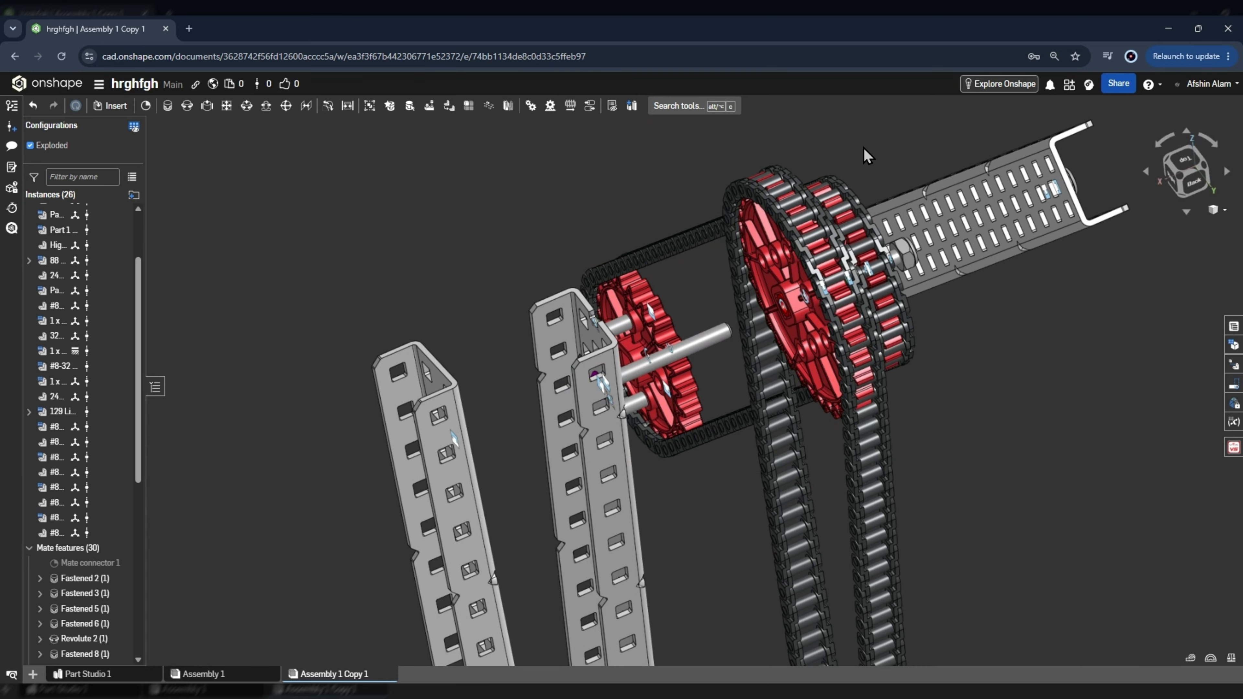
Hide both chain loops and the two large upper sprockets, and inspect the spacer and screws inside the upper joint.
drag(754, 194, 753, 195)
right_click(701, 147)
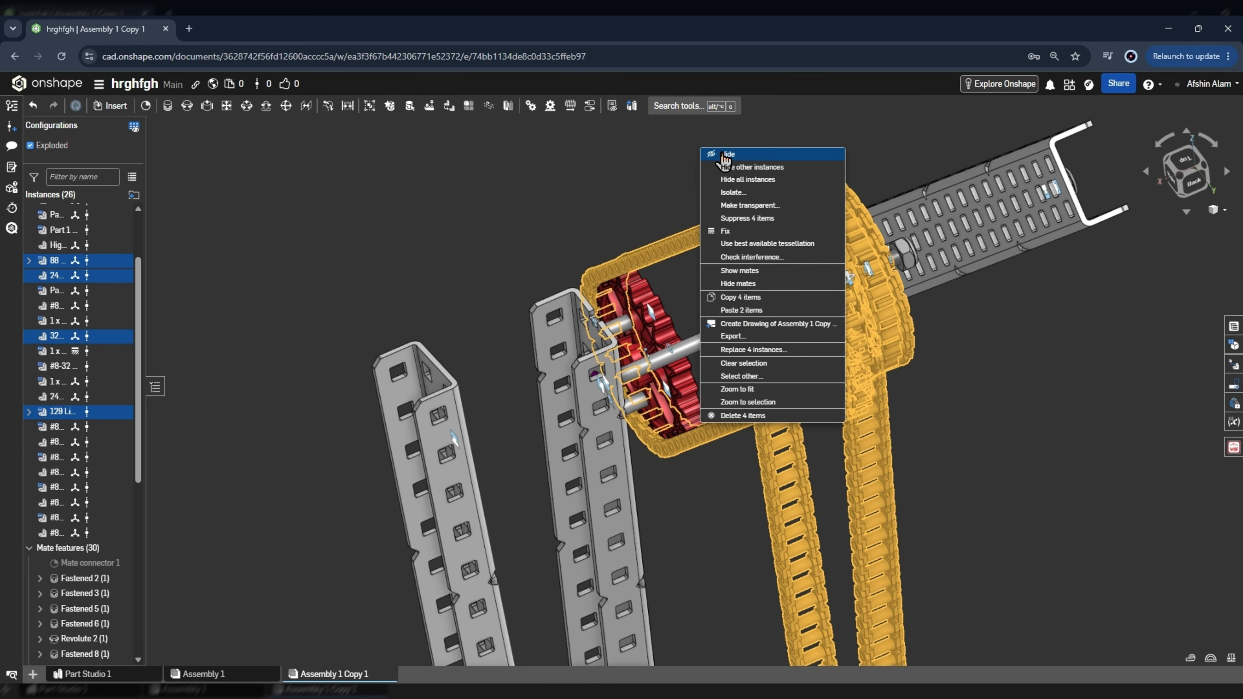
click(724, 156)
scroll(822, 318, up, 4)
mouse_move(822, 318)
right_down()
mouse_move(784, 307)
mouse_move(822, 297)
right_up()
scroll(784, 307, up, 3)
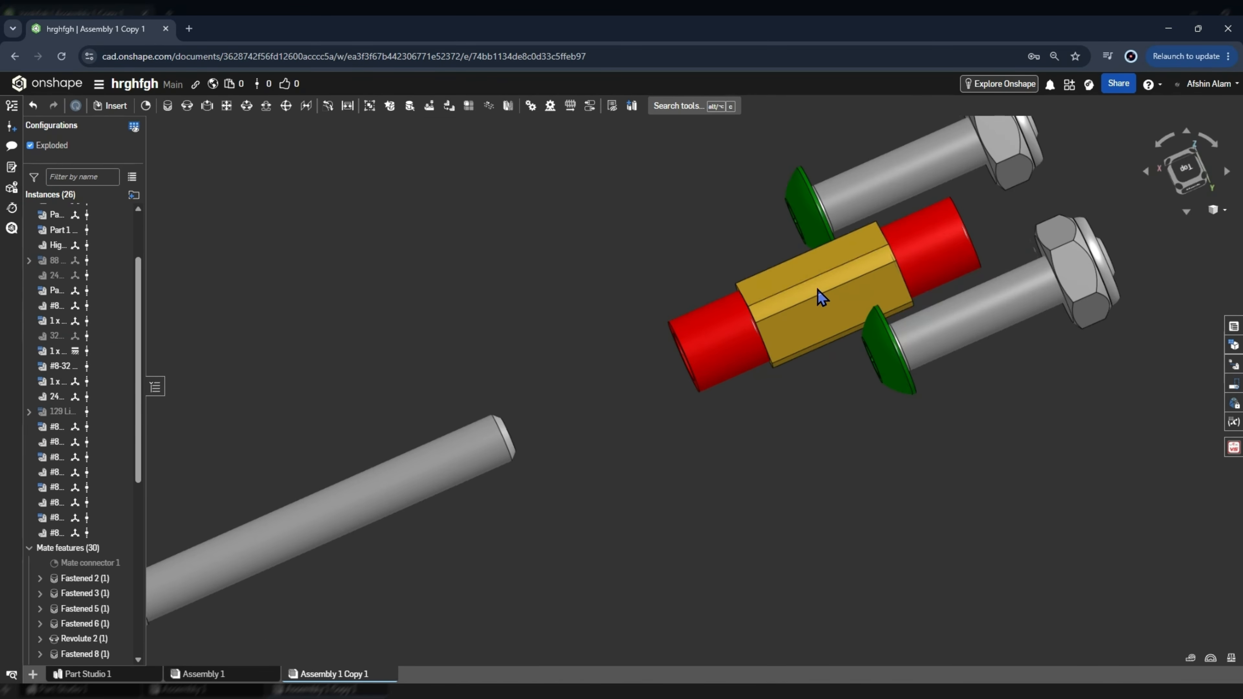
scroll(827, 290, down, 5)
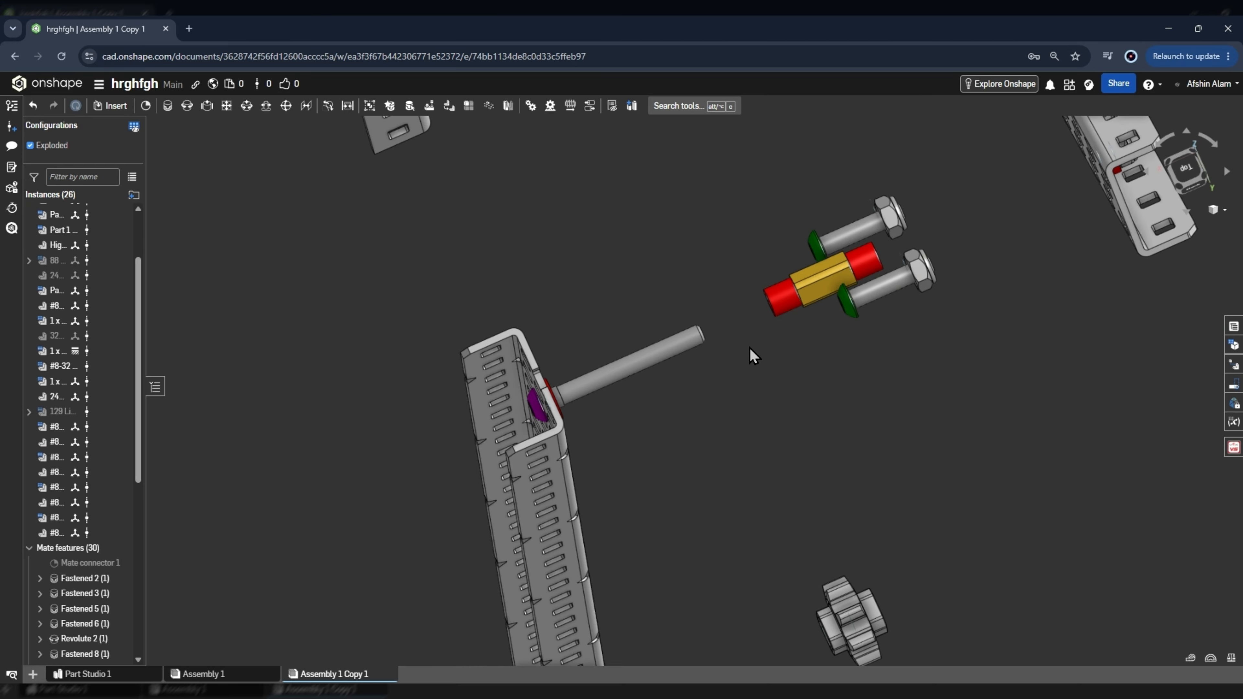
Undo the hiding of the chain loops and large upper sprockets.
key(ctrl+z)
scroll(844, 265, up, 3)
scroll(833, 260, down, 6)
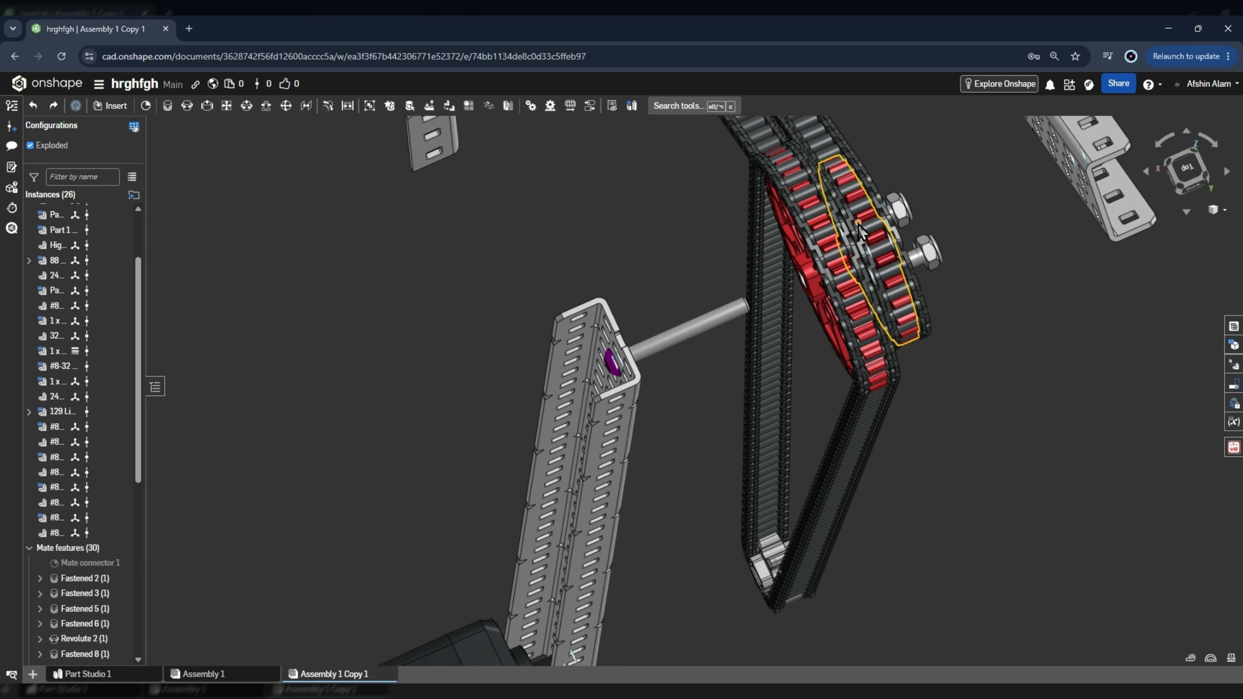
View the whole arm from its left side and examine how the arm channel's bolts line up with the upper sprockets.
scroll(860, 226, down, 8)
right_drag(821, 215, 770, 240)
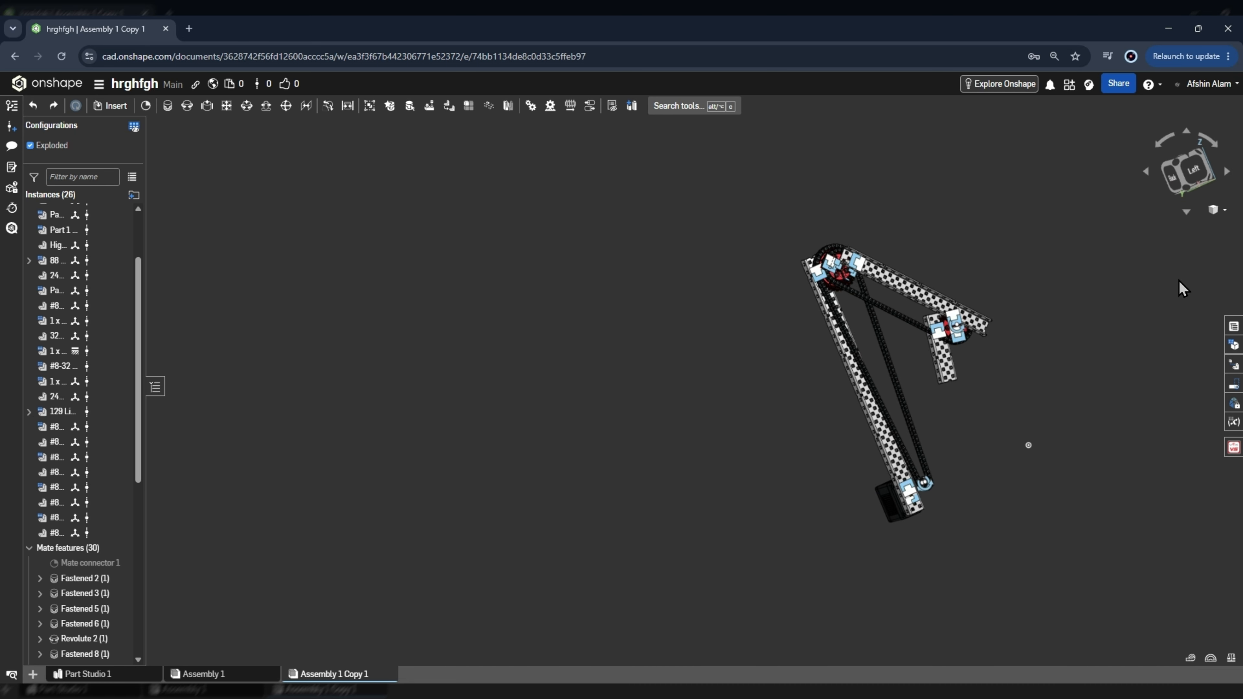
click(1192, 171)
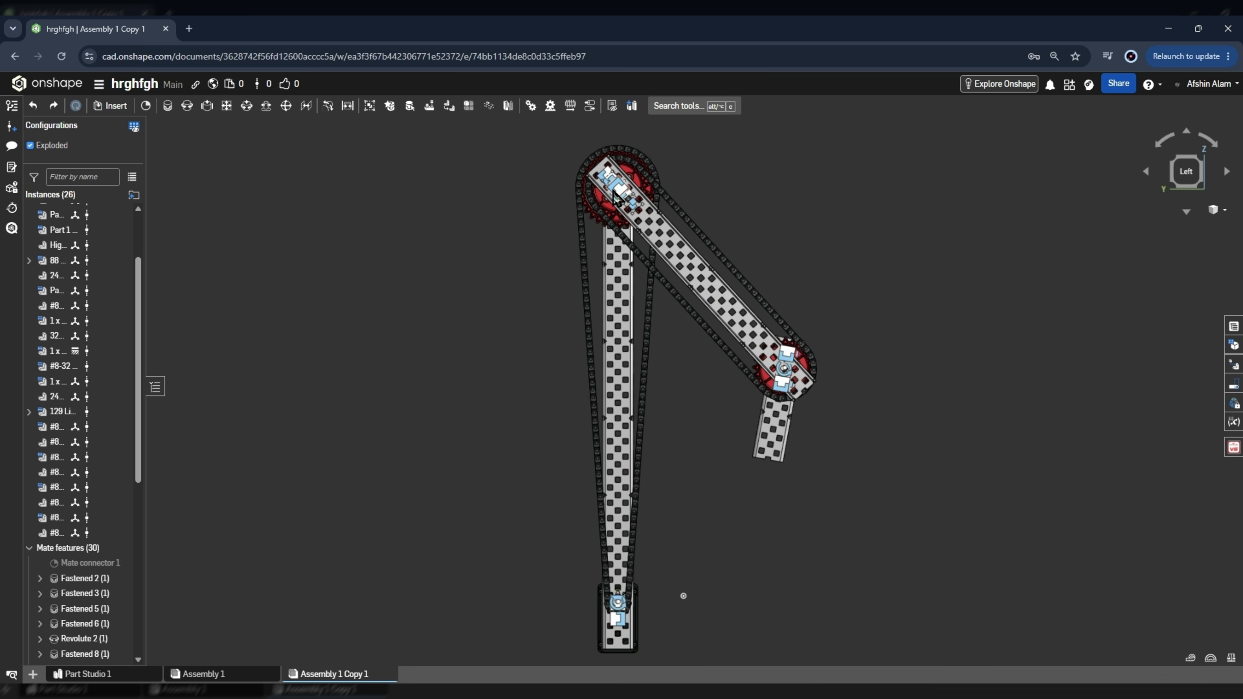
scroll(661, 226, up, 5)
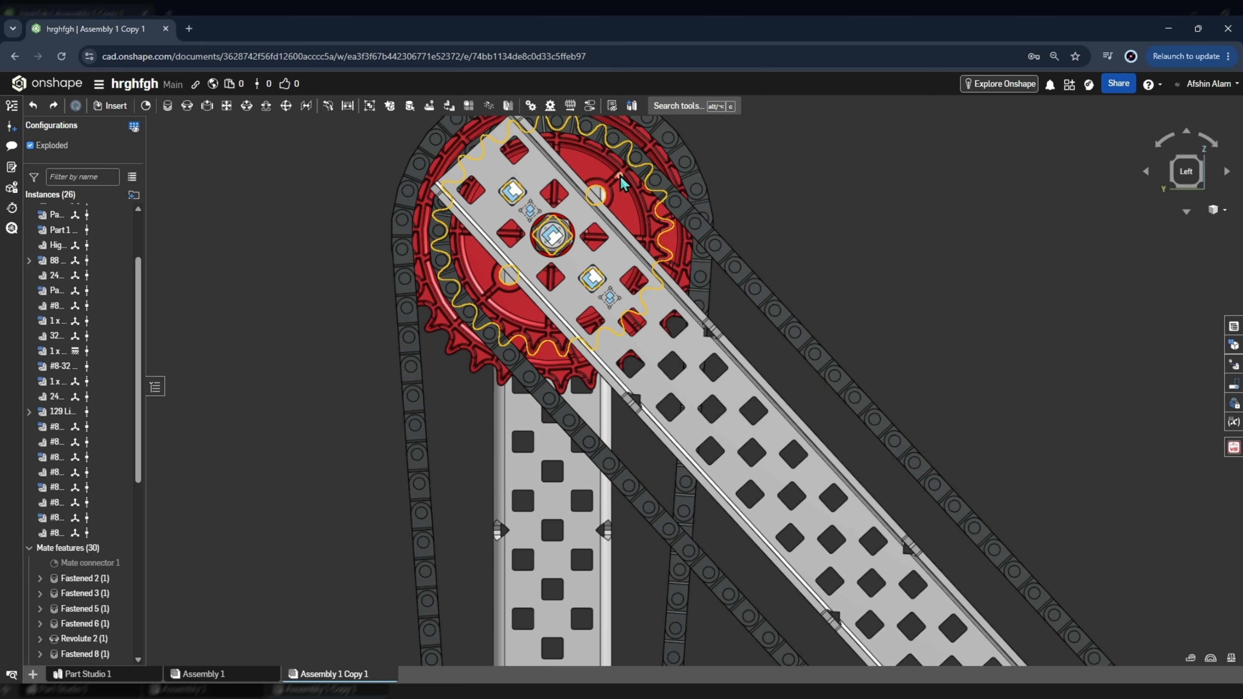
scroll(602, 196, down, 2)
right_drag(602, 196, 385, 194)
scroll(619, 199, up, 5)
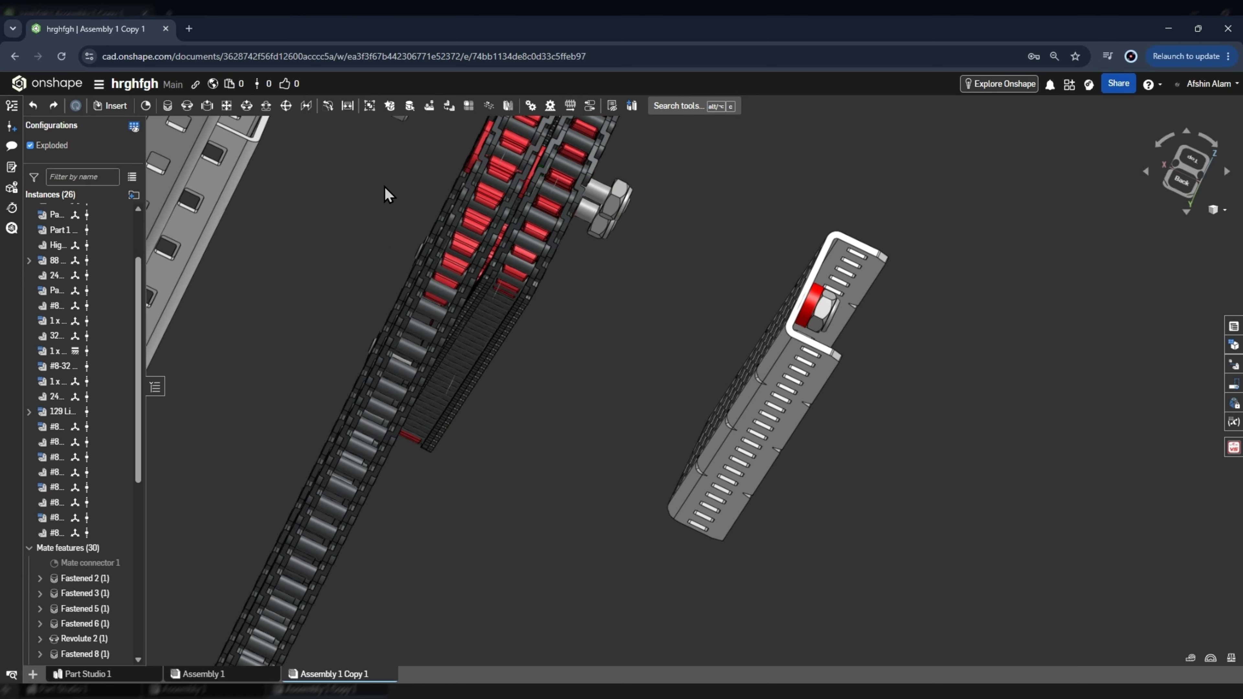
Turn off the Exploded configuration and inspect the bolts and nuts fastening the arm channel to the upper sprocket.
click(53, 147)
scroll(683, 294, down, 5)
right_drag(682, 294, 555, 249)
scroll(555, 249, up, 5)
scroll(556, 245, up, 4)
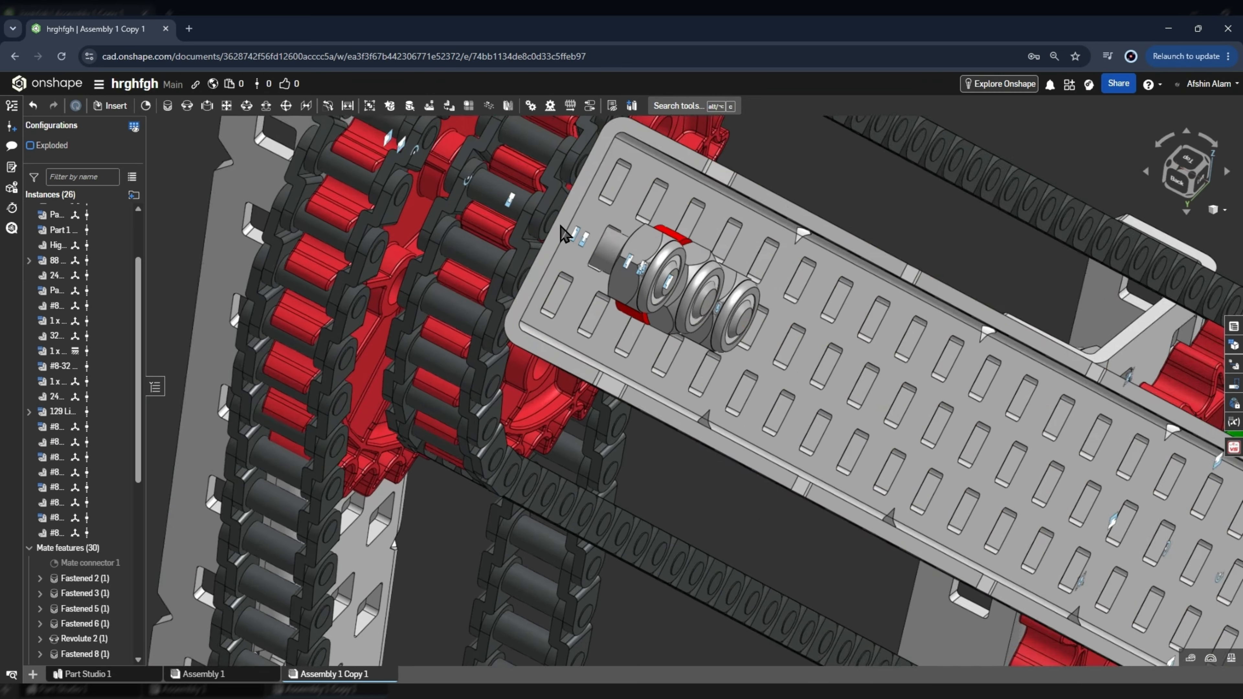
scroll(631, 247, down, 4)
right_drag(632, 247, 639, 218)
scroll(678, 244, up, 4)
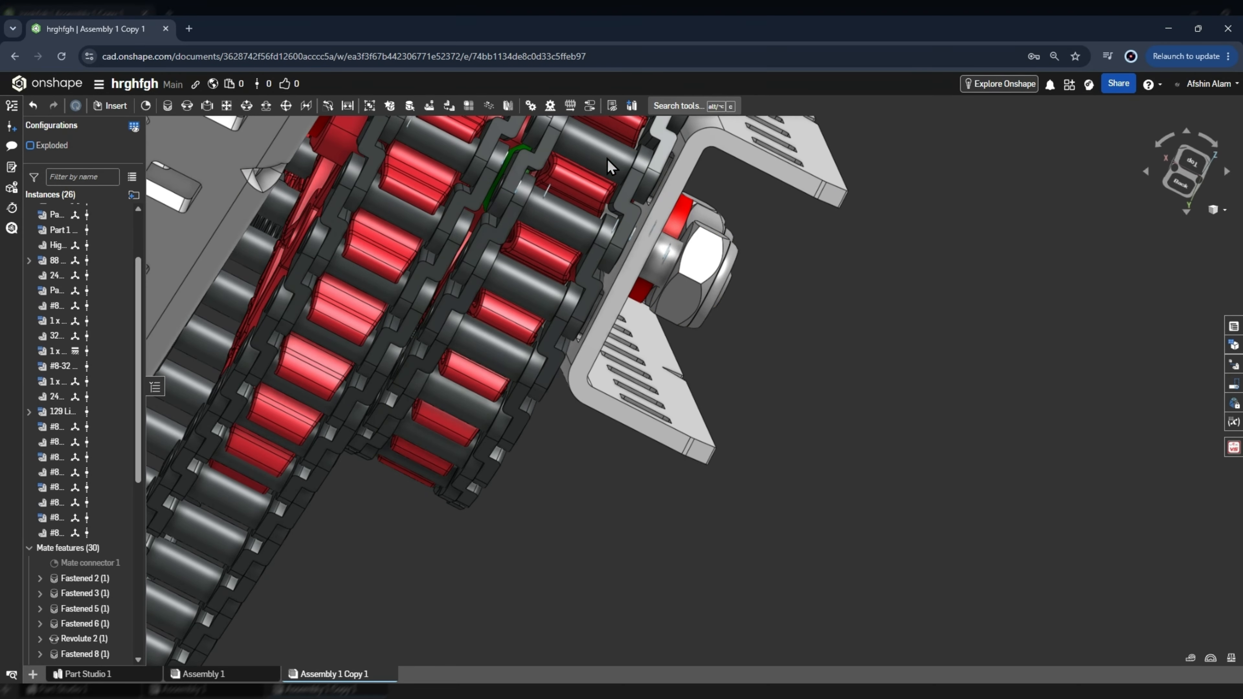
Examine how the two chains and sprockets stack between the tower channel and the arm channel in the assembled state.
scroll(733, 143, down, 5)
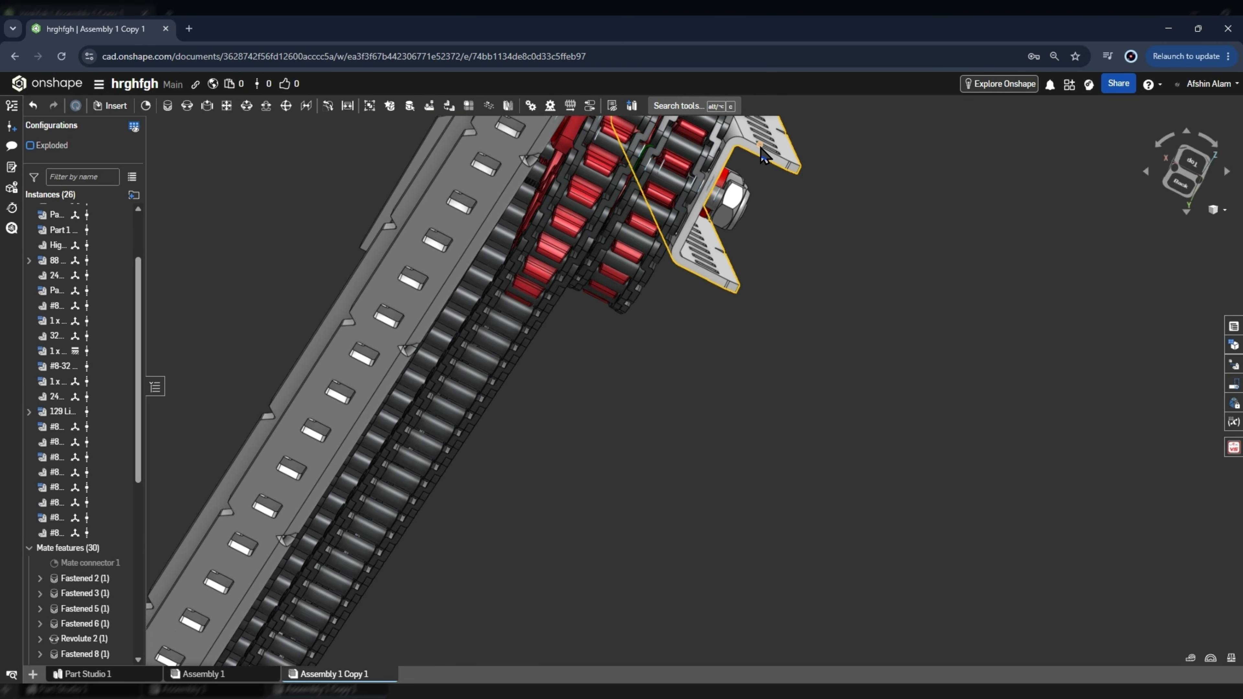
scroll(707, 161, up, 5)
right_drag(706, 161, 705, 147)
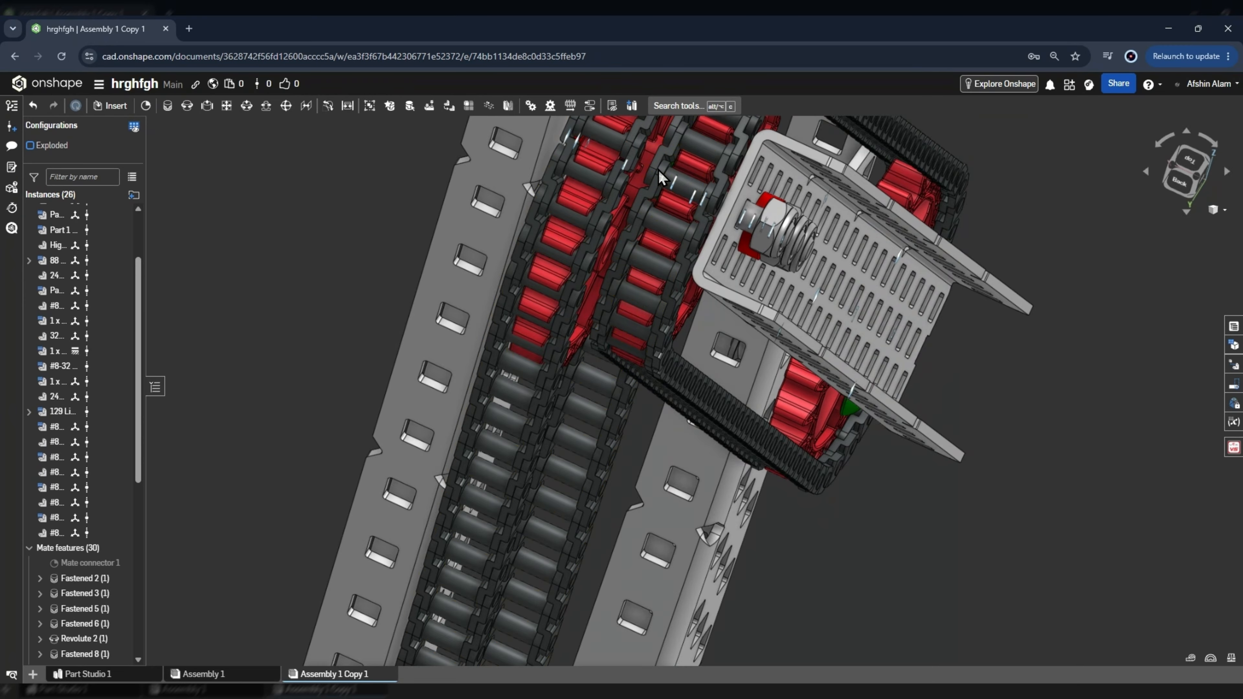
scroll(617, 157, down, 3)
right_drag(609, 161, 619, 181)
scroll(516, 143, down, 3)
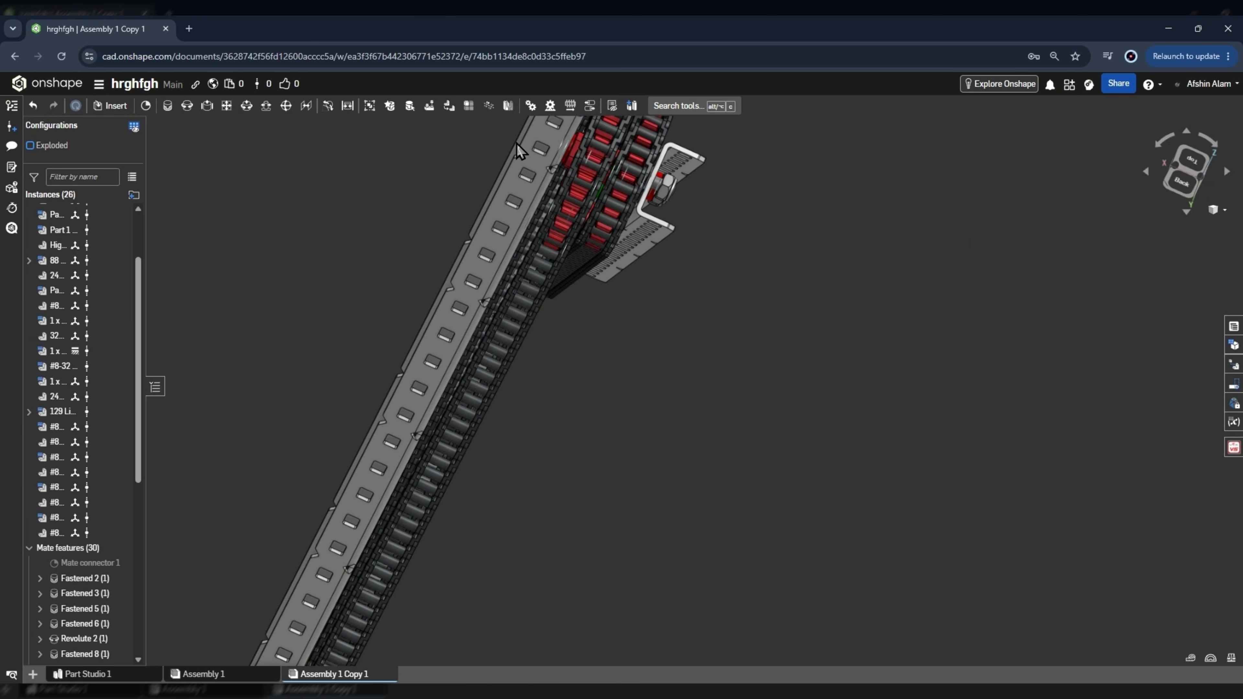
scroll(525, 171, down, 5)
scroll(569, 183, up, 10)
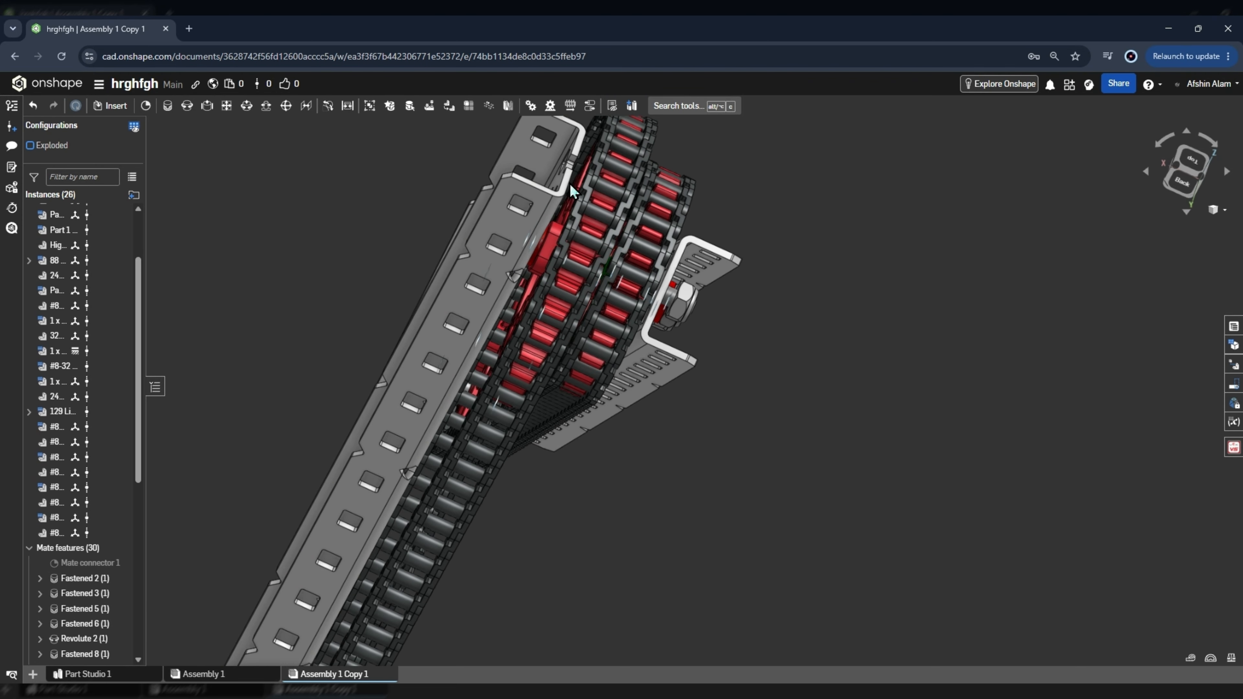
Turn the Exploded configuration back on and orient the assembly to the Left view.
click(58, 149)
scroll(599, 259, up, 5)
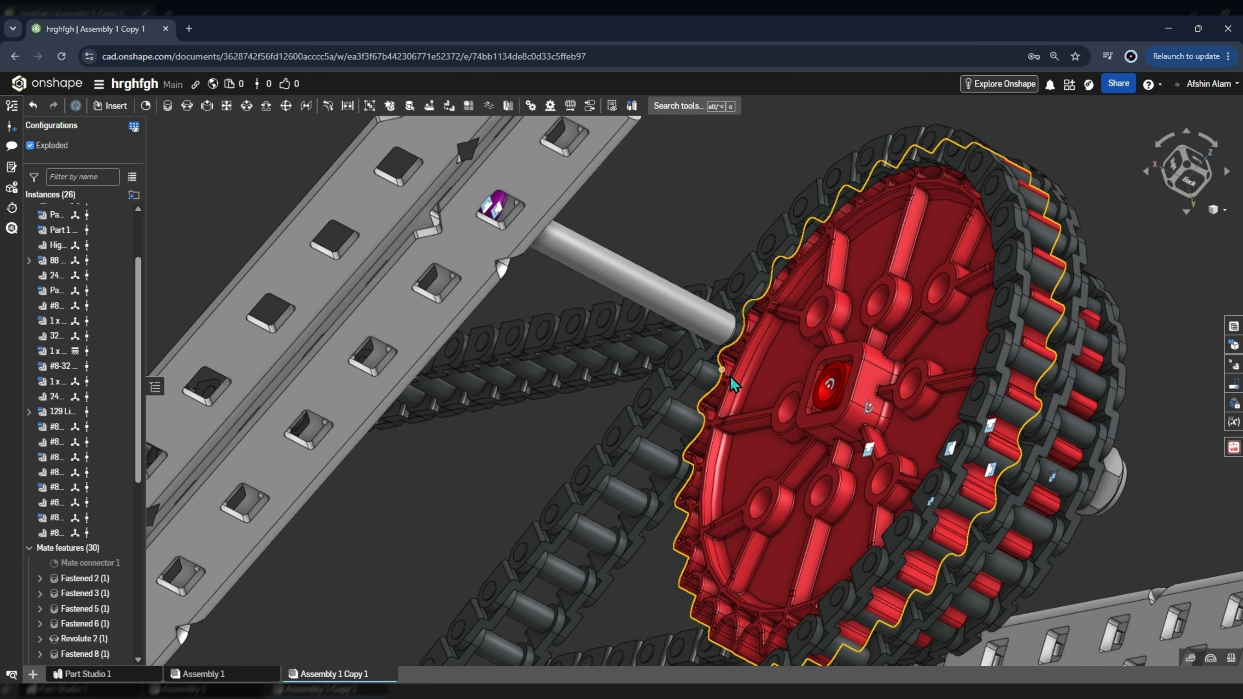
click(1186, 171)
Swing the arm to a raised position with the short end channel folded back beneath it.
drag(876, 416, 794, 365)
scroll(810, 494, down, 5)
scroll(762, 390, up, 5)
scroll(719, 216, down, 2)
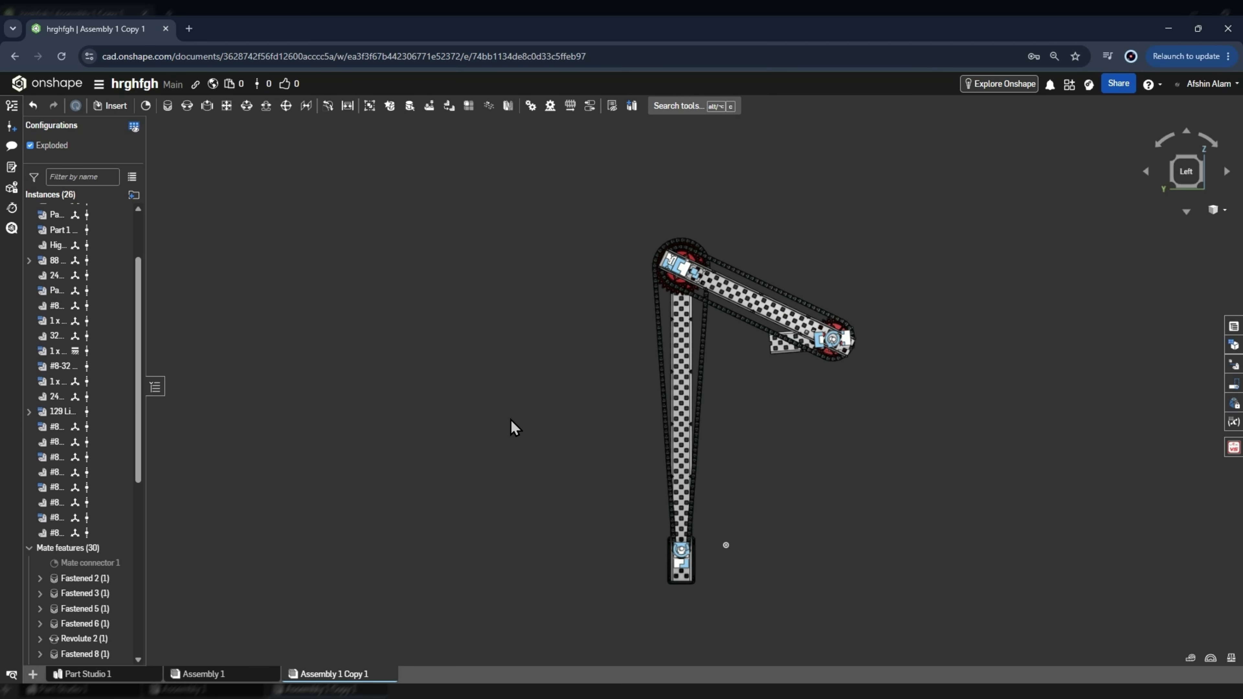
Swing the short end channel downward and lower the arm, with the Gear 1 relation still suppressed.
scroll(158, 557, down, 4)
scroll(110, 612, down, 6)
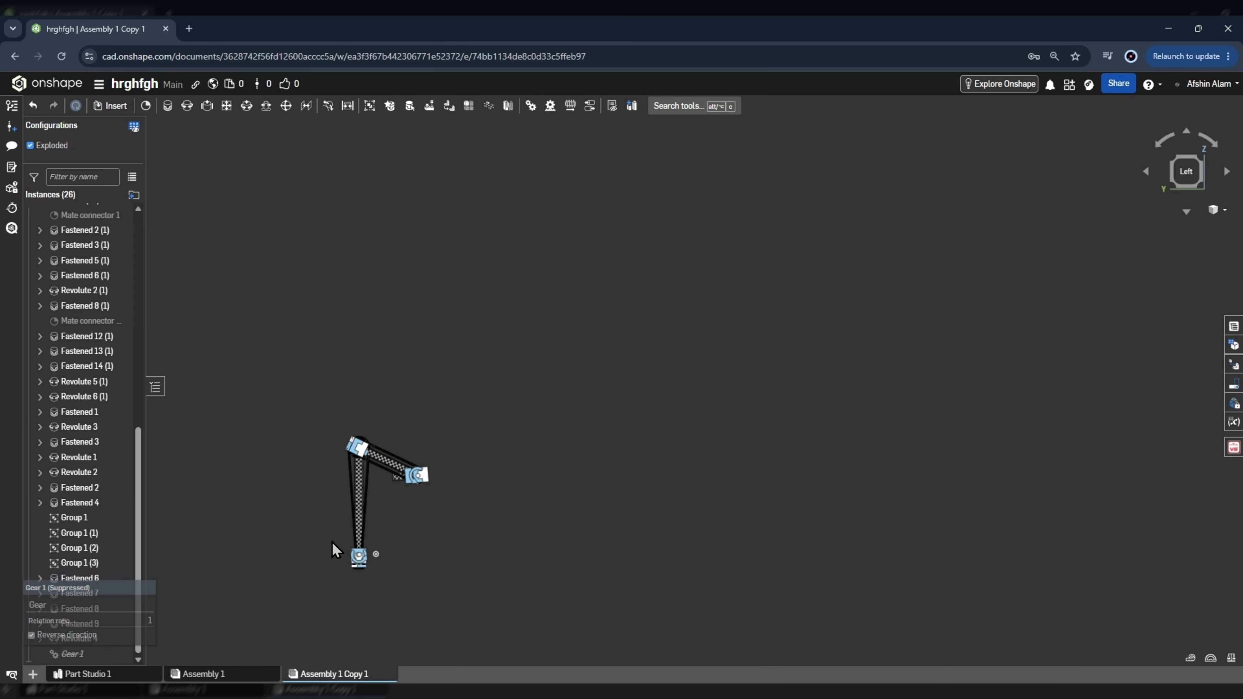
scroll(407, 477, up, 8)
scroll(602, 356, down, 3)
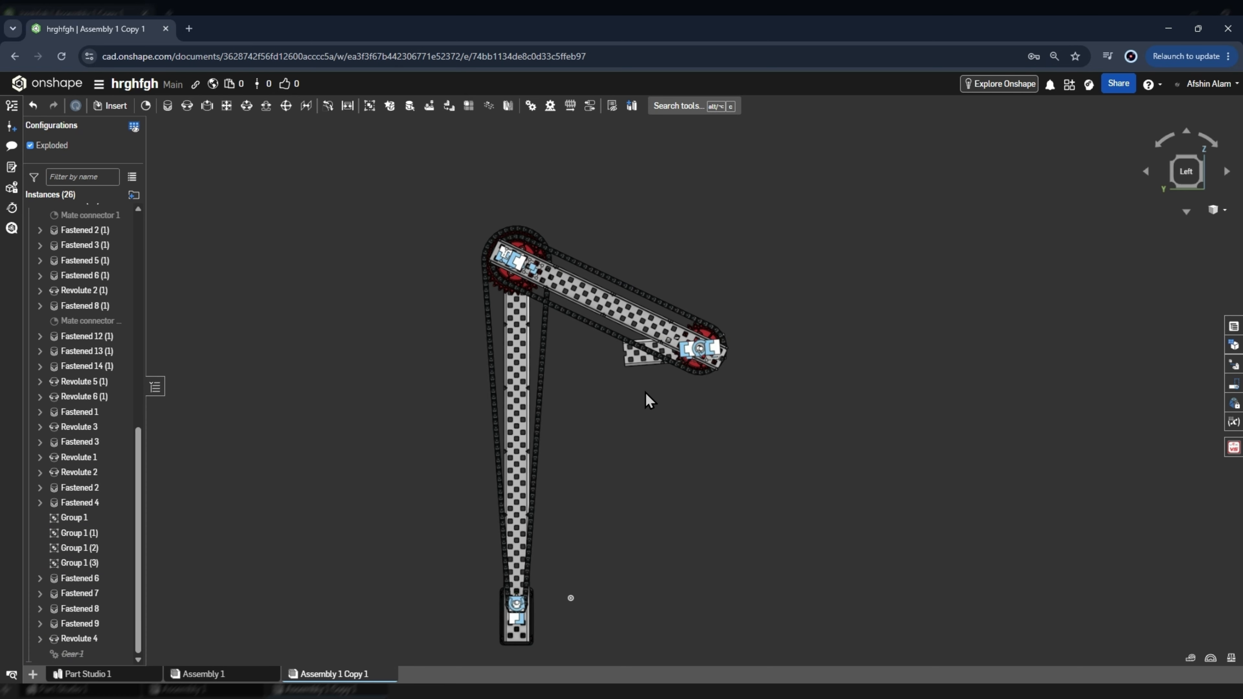
drag(649, 401, 717, 469)
drag(707, 411, 664, 445)
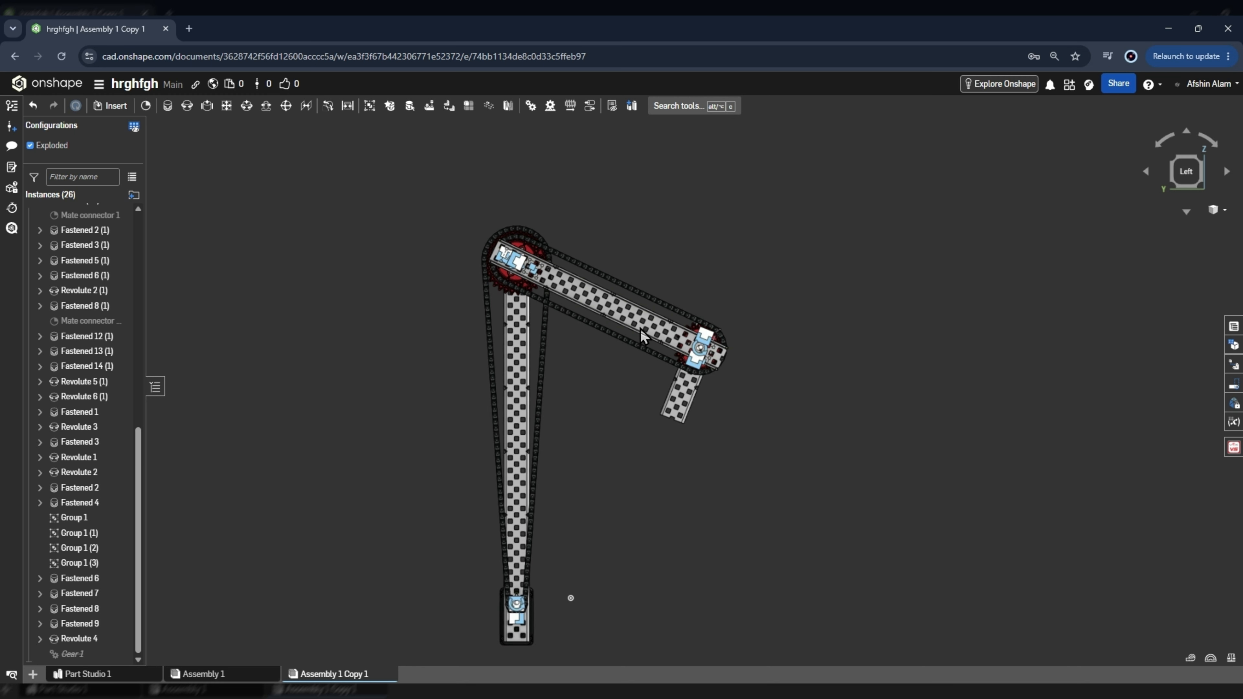
drag(641, 336, 634, 506)
Review the suppressed Gear 1 relation and locate its Revolute 2 (1) and Revolute 4 joints on the arm, keeping its settings.
click(74, 657)
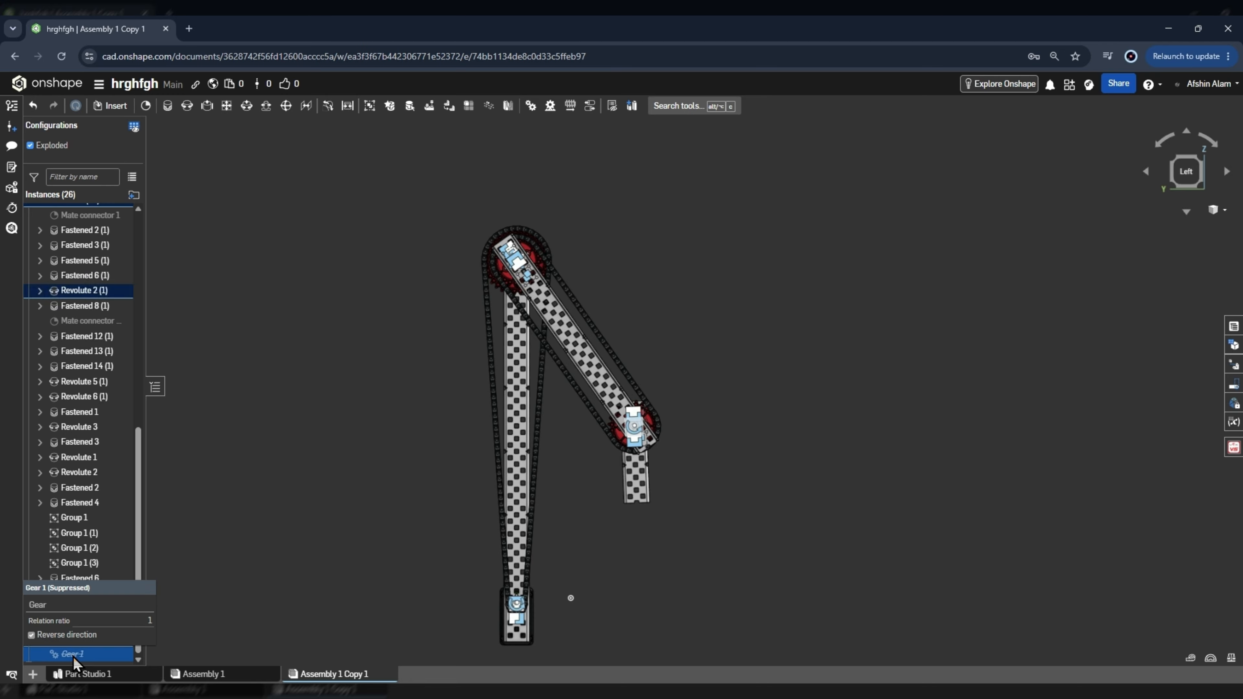
double_click(74, 657)
scroll(553, 261, up, 6)
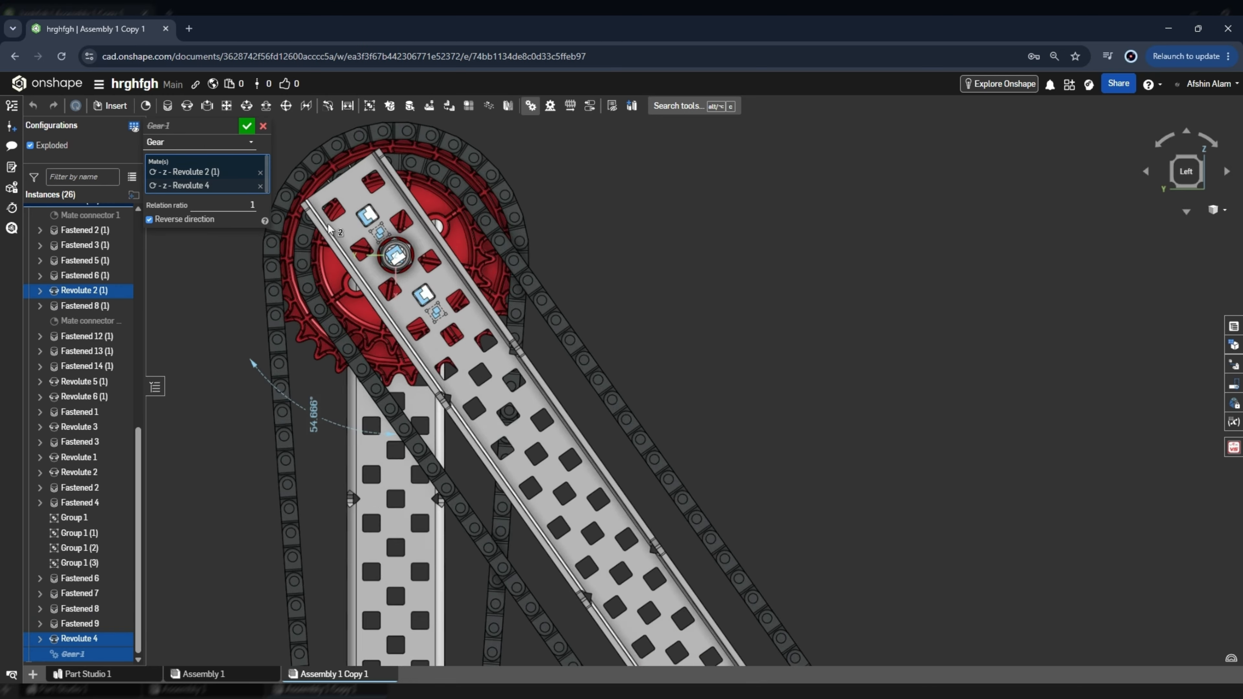
scroll(328, 223, down, 6)
right_drag(337, 274, 535, 488)
scroll(353, 230, up, 6)
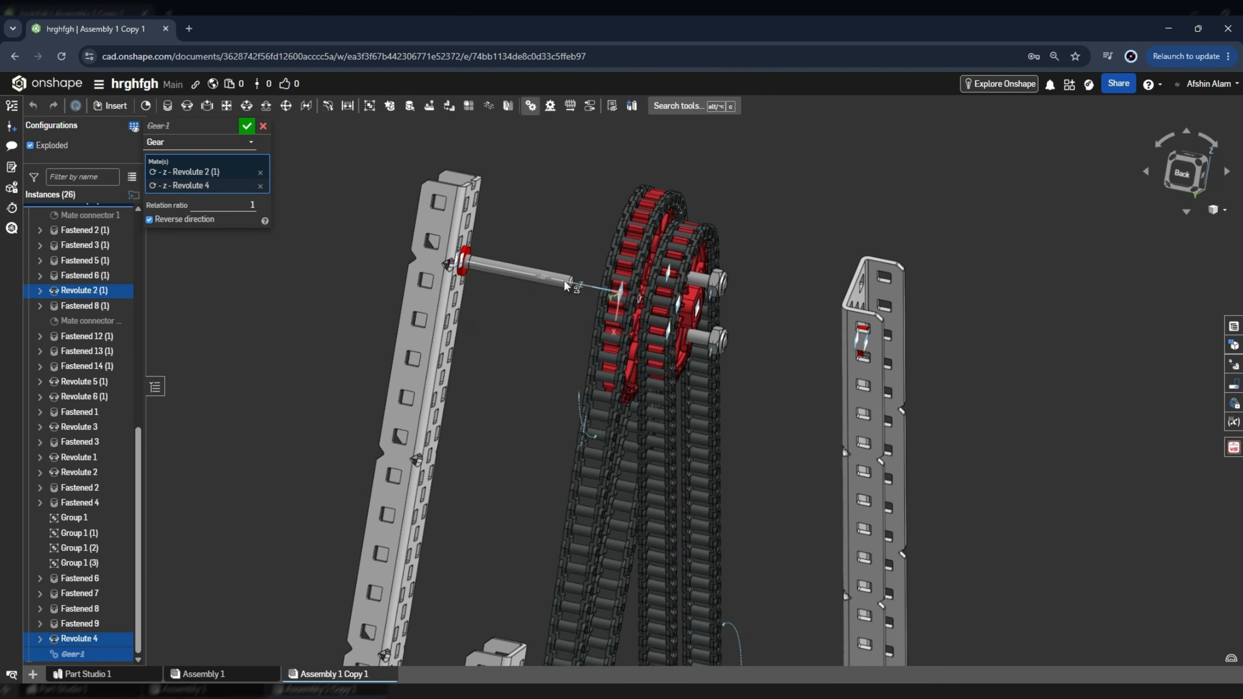
scroll(563, 280, down, 3)
right_drag(614, 282, 655, 397)
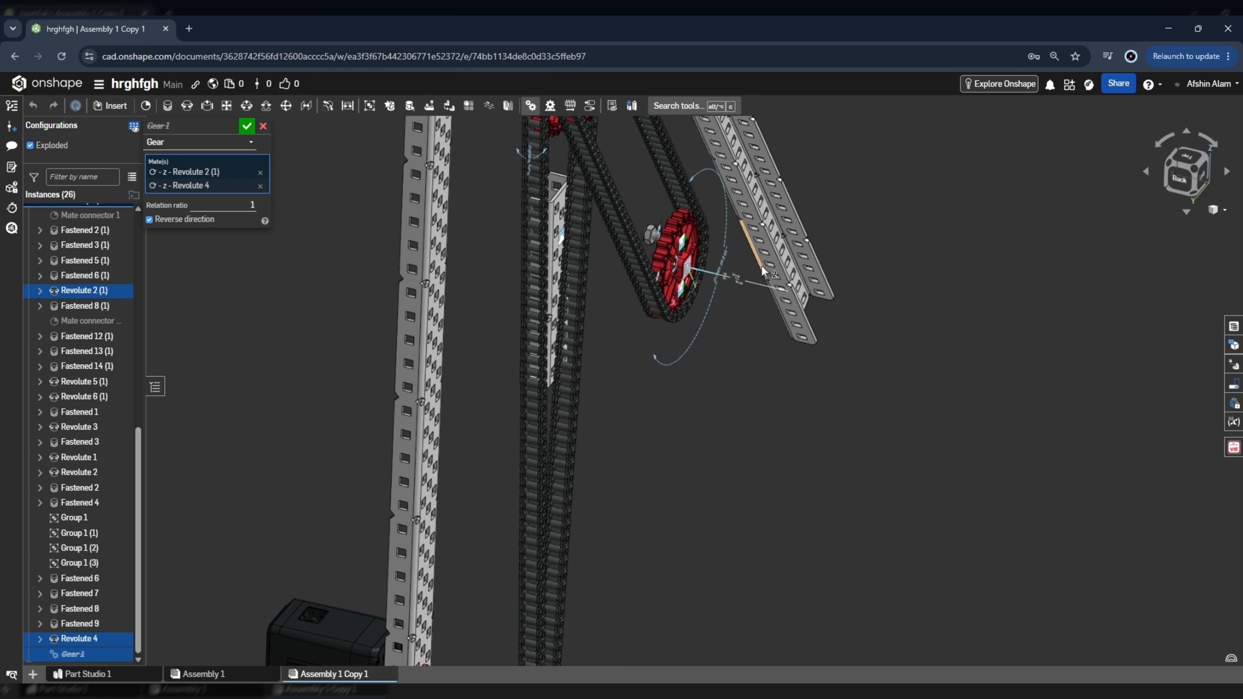
click(246, 127)
Unsuppress the Gear 1 relation and return the assembly to the Left view.
right_click(74, 654)
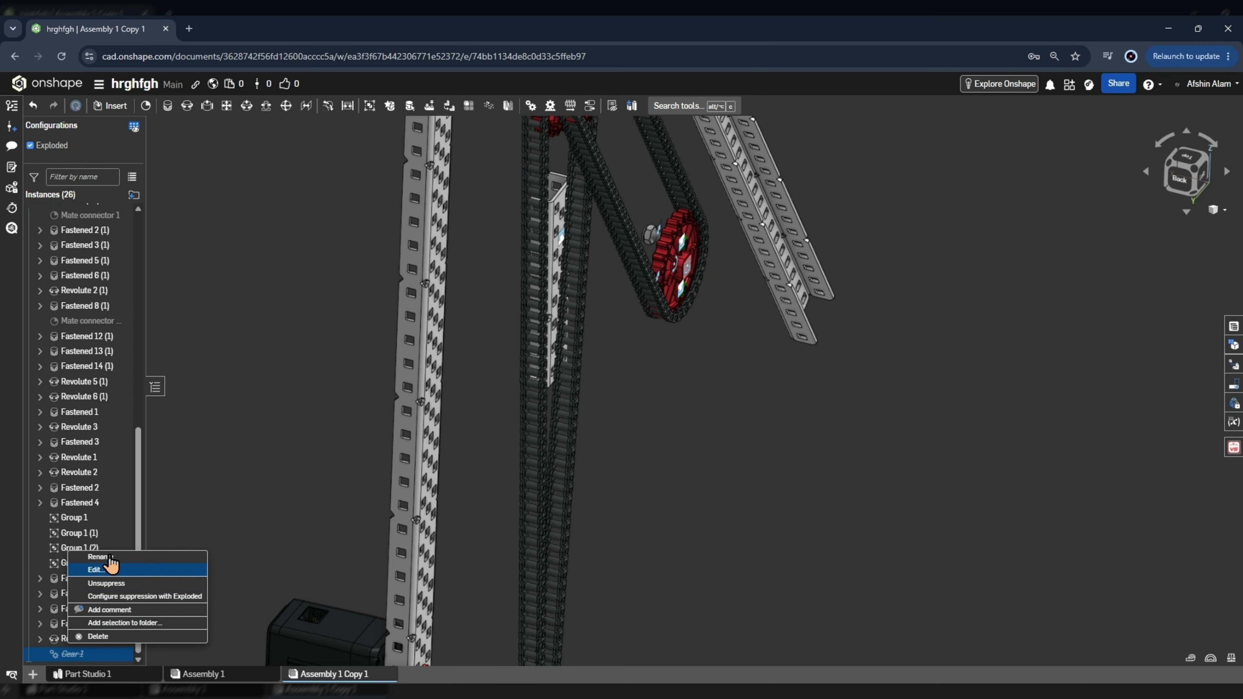
click(188, 583)
scroll(316, 447, down, 3)
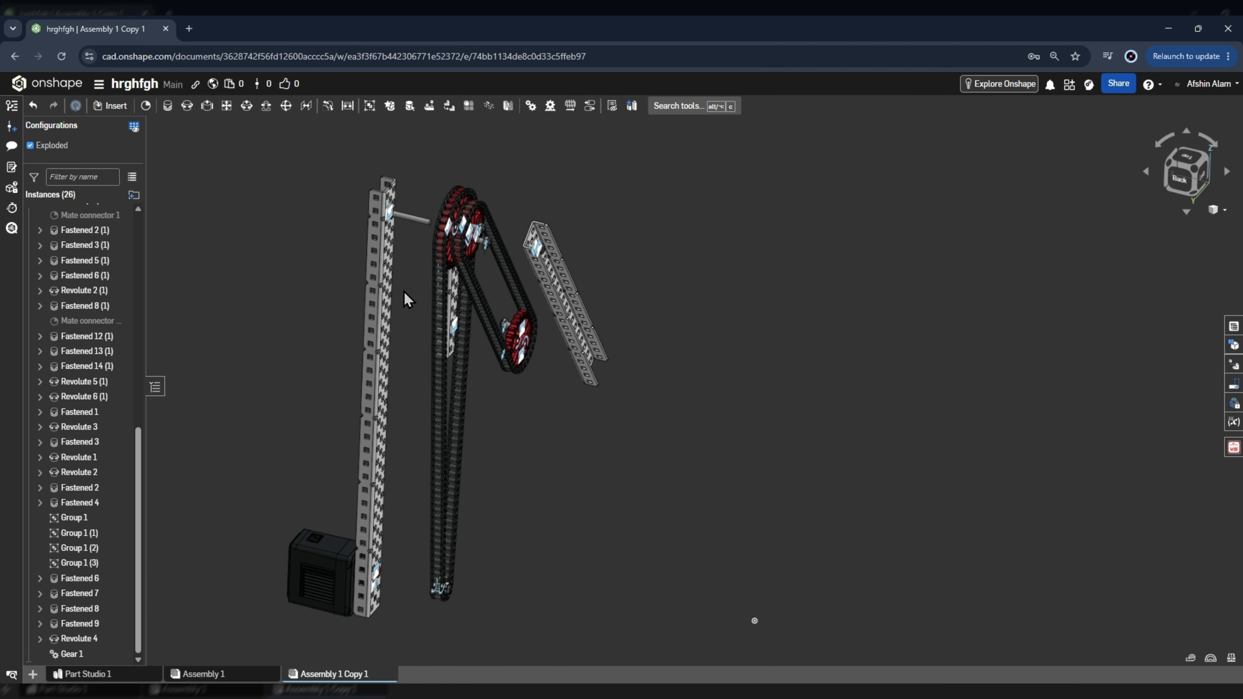
right_drag(615, 356, 562, 307)
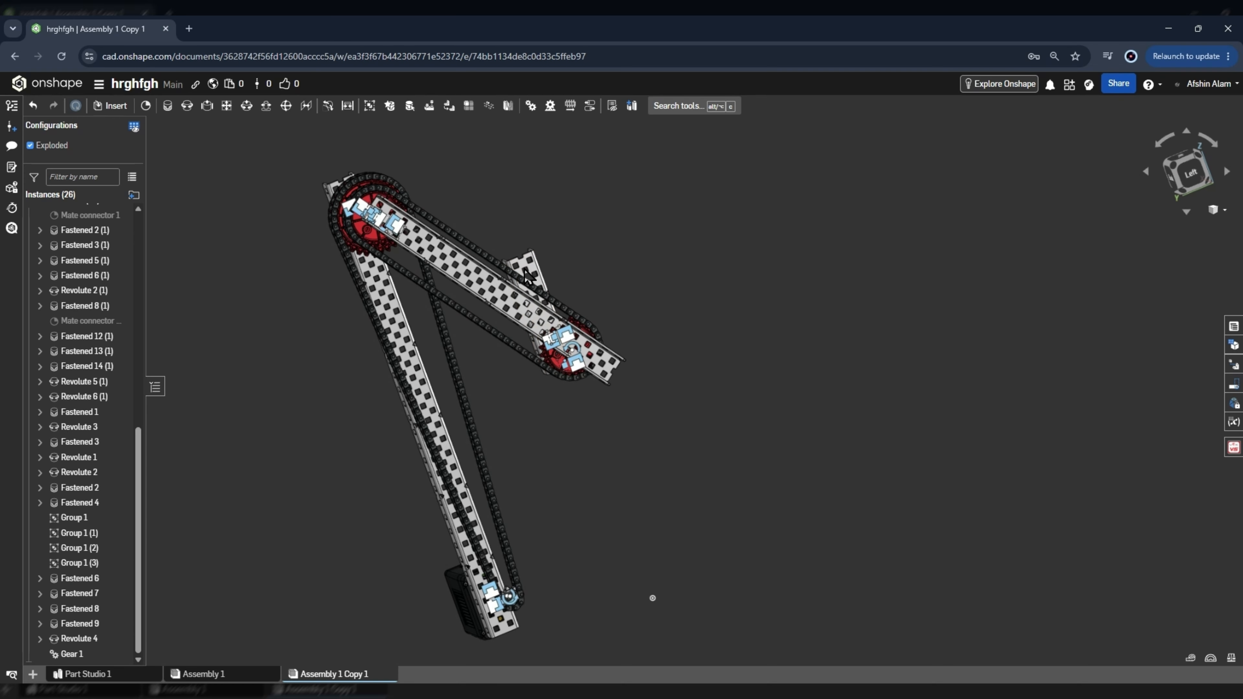
click(1191, 156)
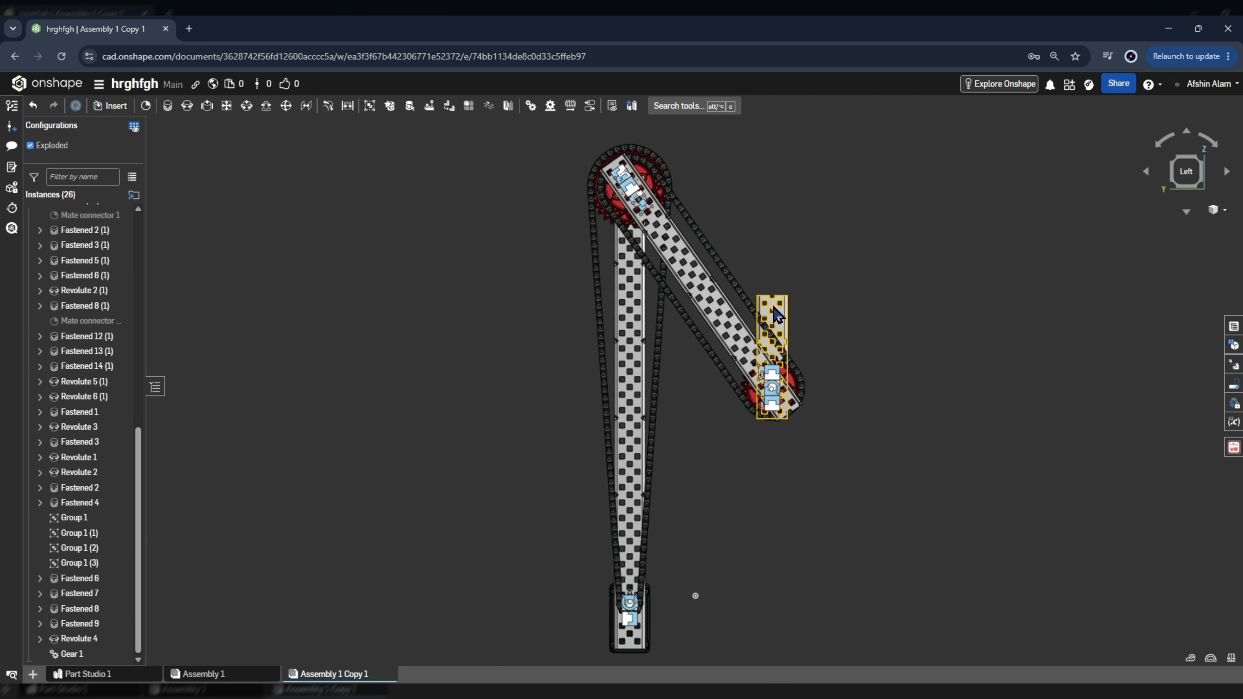
Flip the short end channel to point downward by reorienting the secondary axis of its Fastened 8 (1) mate twice.
scroll(783, 392, up, 2)
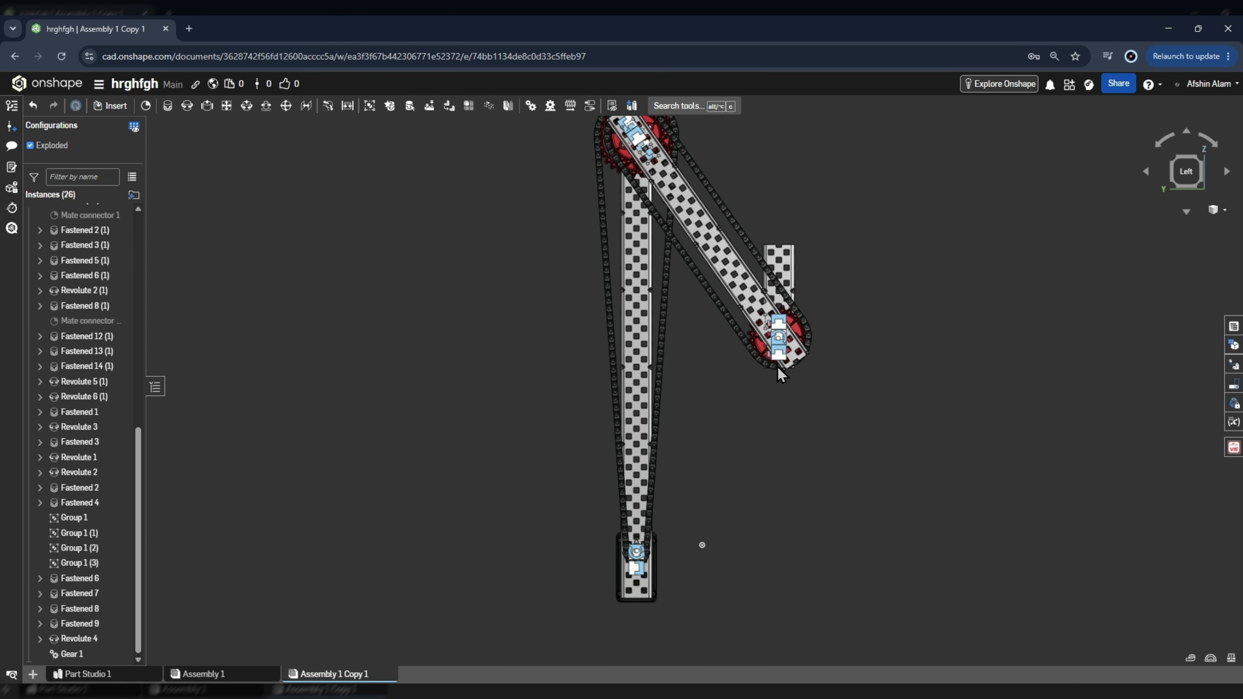
scroll(794, 434, down, 1)
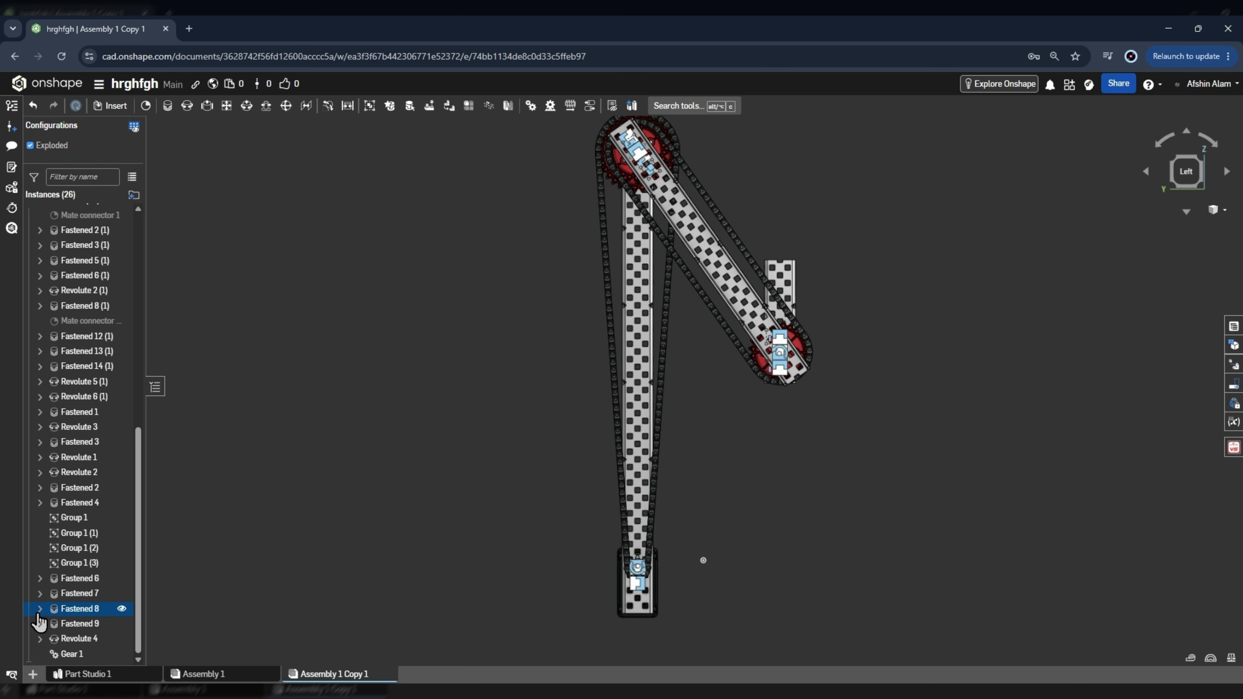
click(112, 646)
right_drag(808, 338, 802, 343)
scroll(796, 345, up, 5)
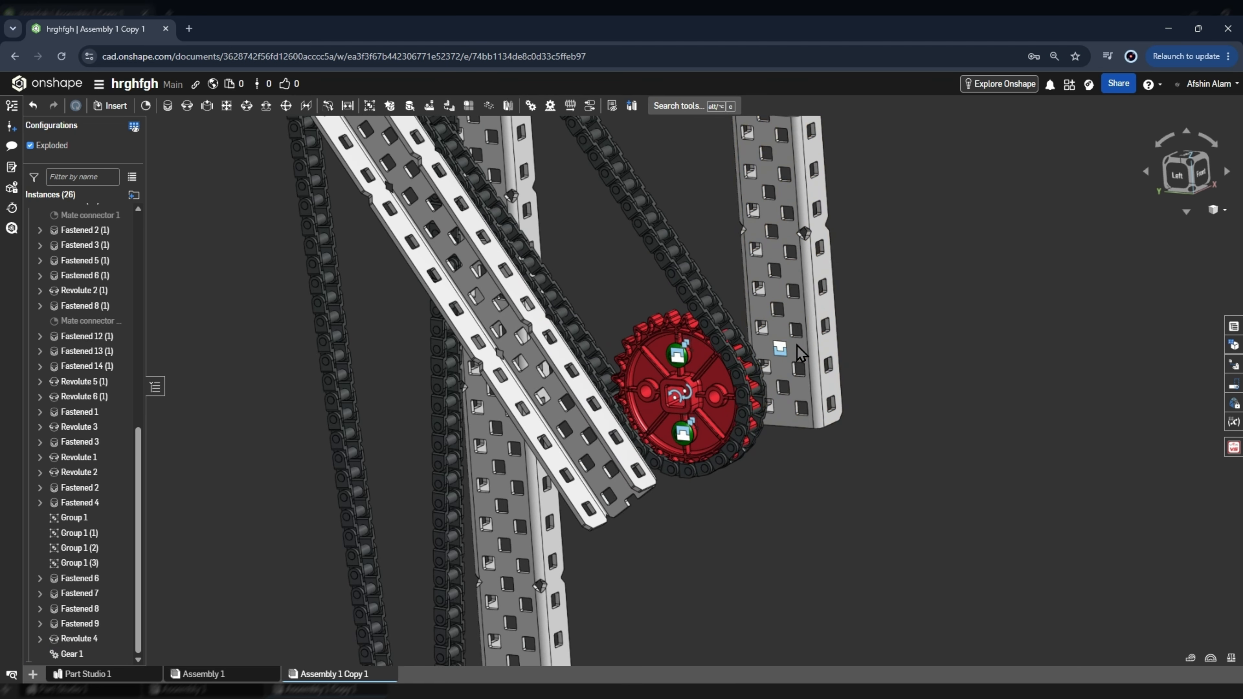
right_click(790, 347)
click(816, 356)
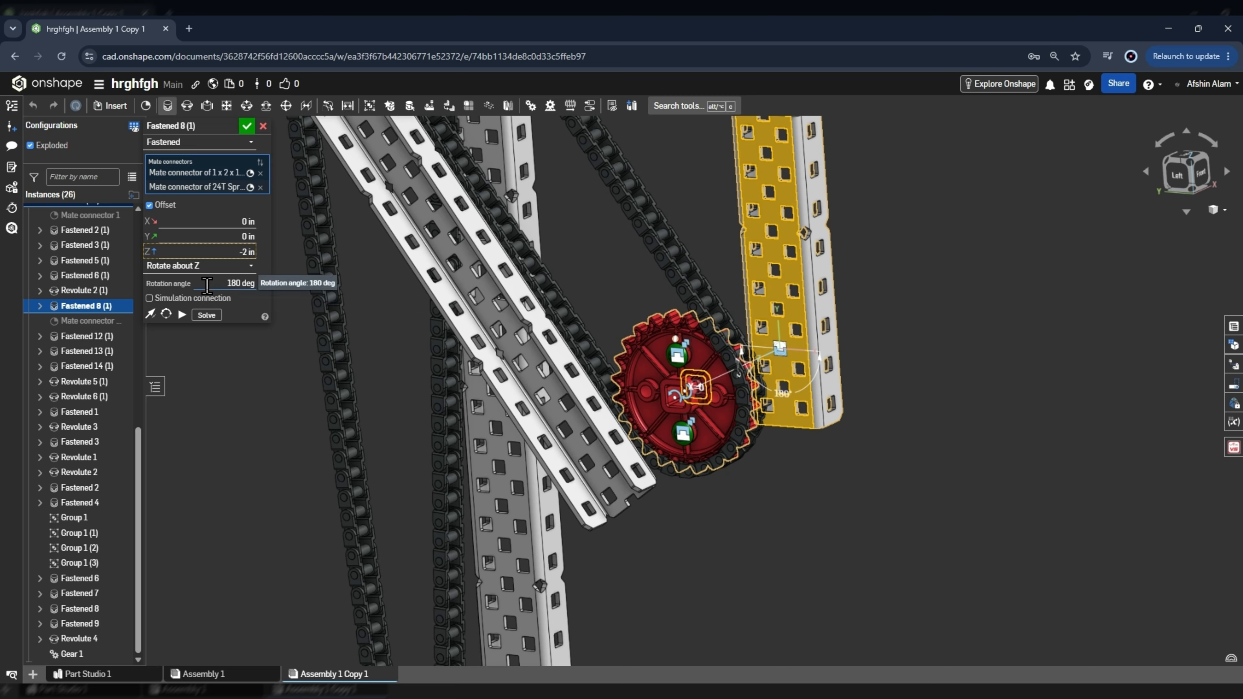
click(166, 313)
click(166, 313)
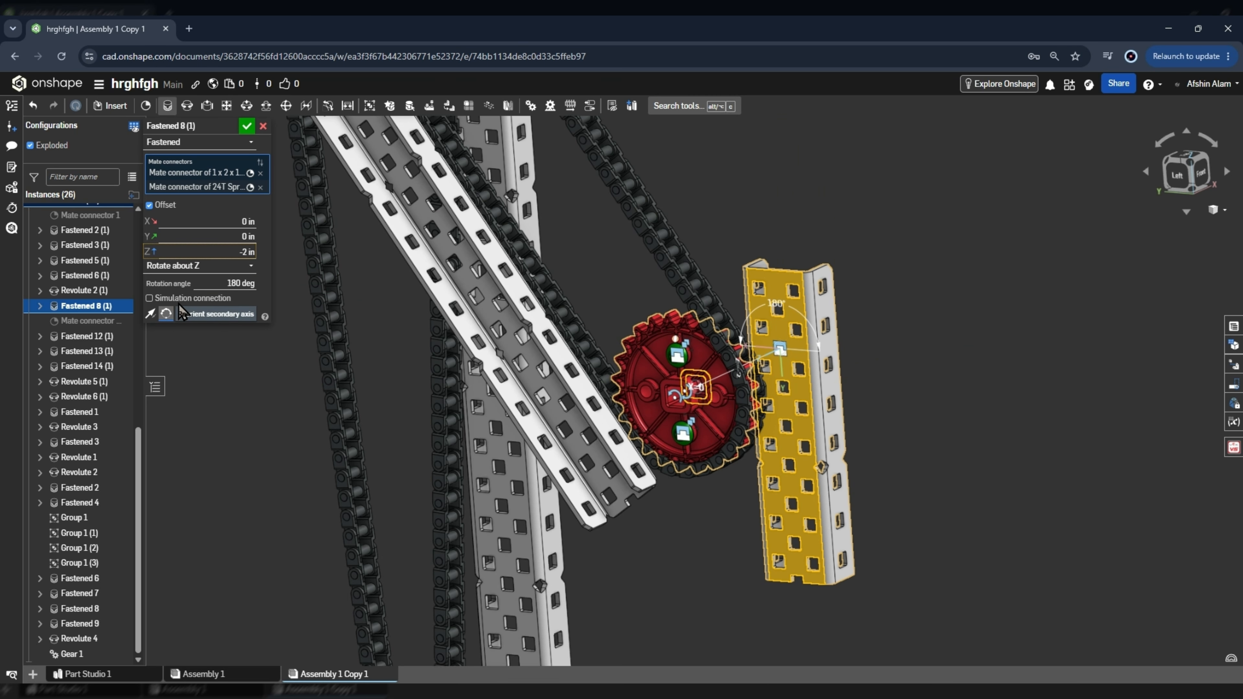
click(247, 126)
scroll(744, 421, down, 3)
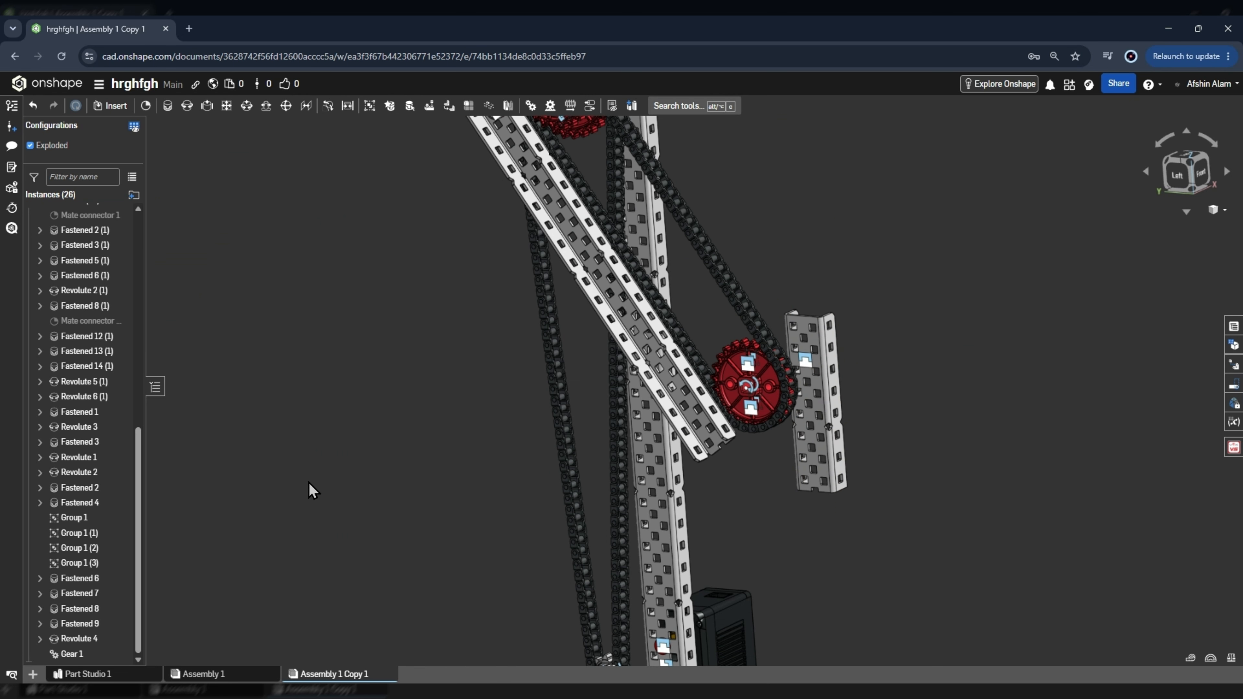
right_click(70, 669)
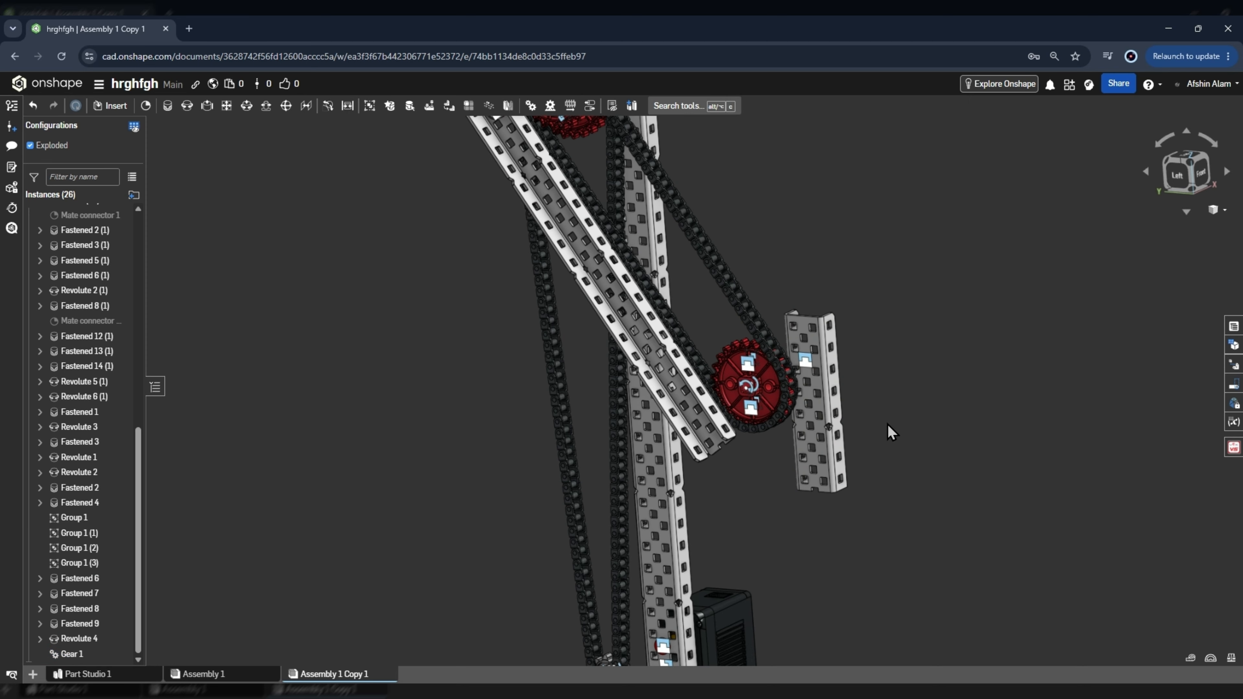
Set the Fastened 8 (1) mate's rotation angle to 270 deg, keeping the rotation about Z, so the end channel points outward.
scroll(796, 378, up, 5)
right_click(797, 377)
click(826, 397)
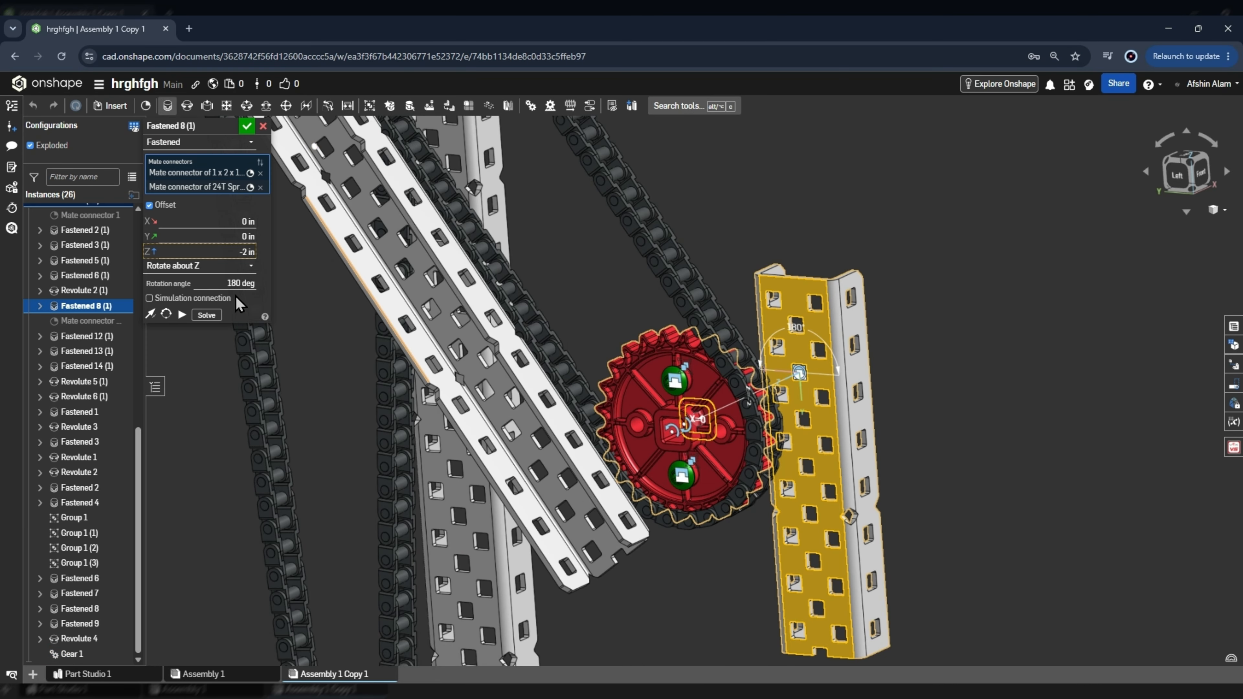
click(216, 284)
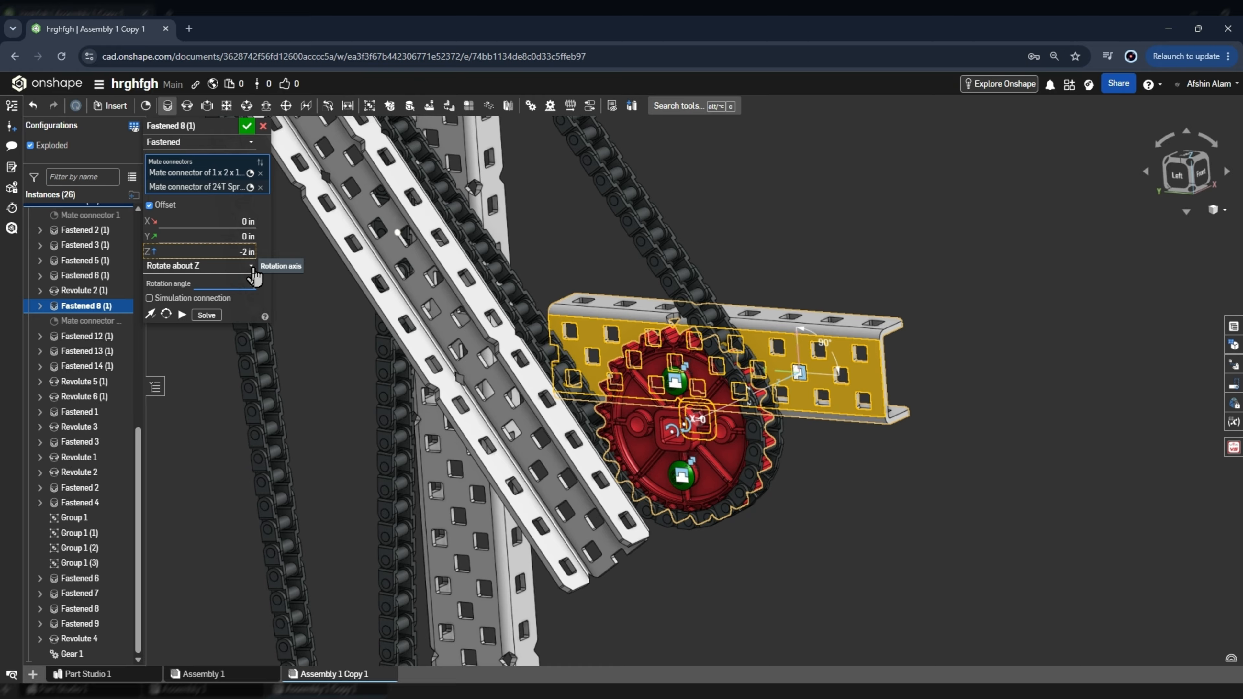
text(270)
key(Return)
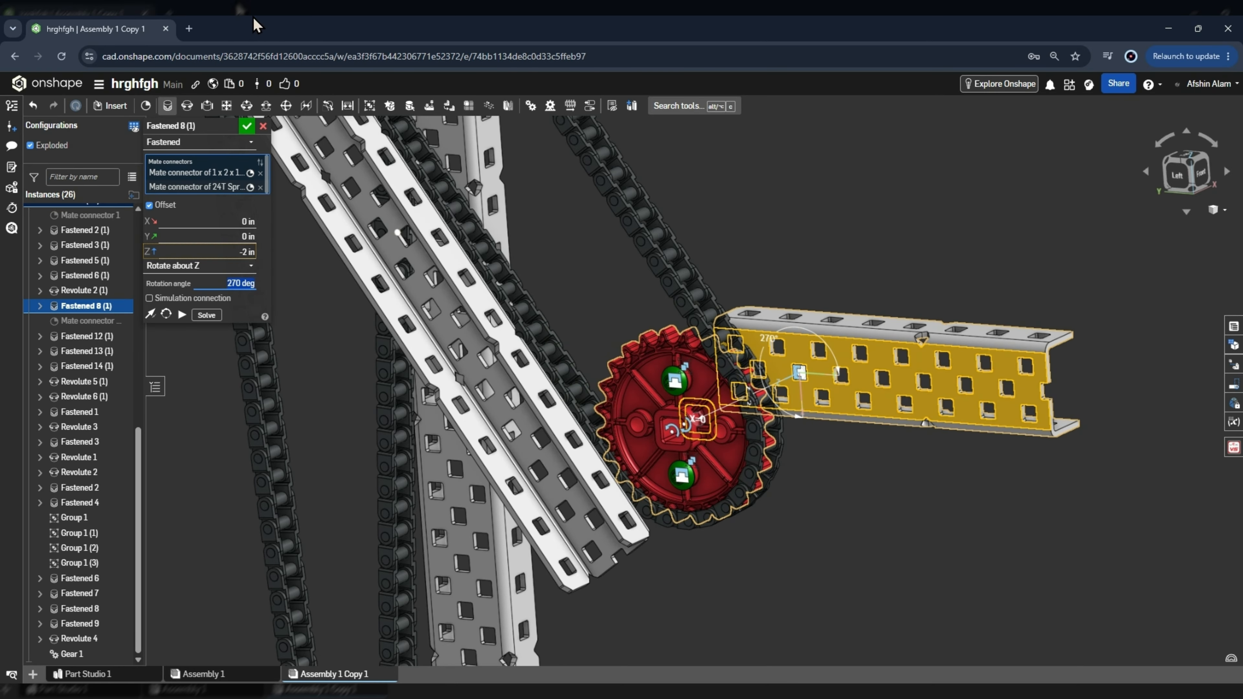
click(181, 268)
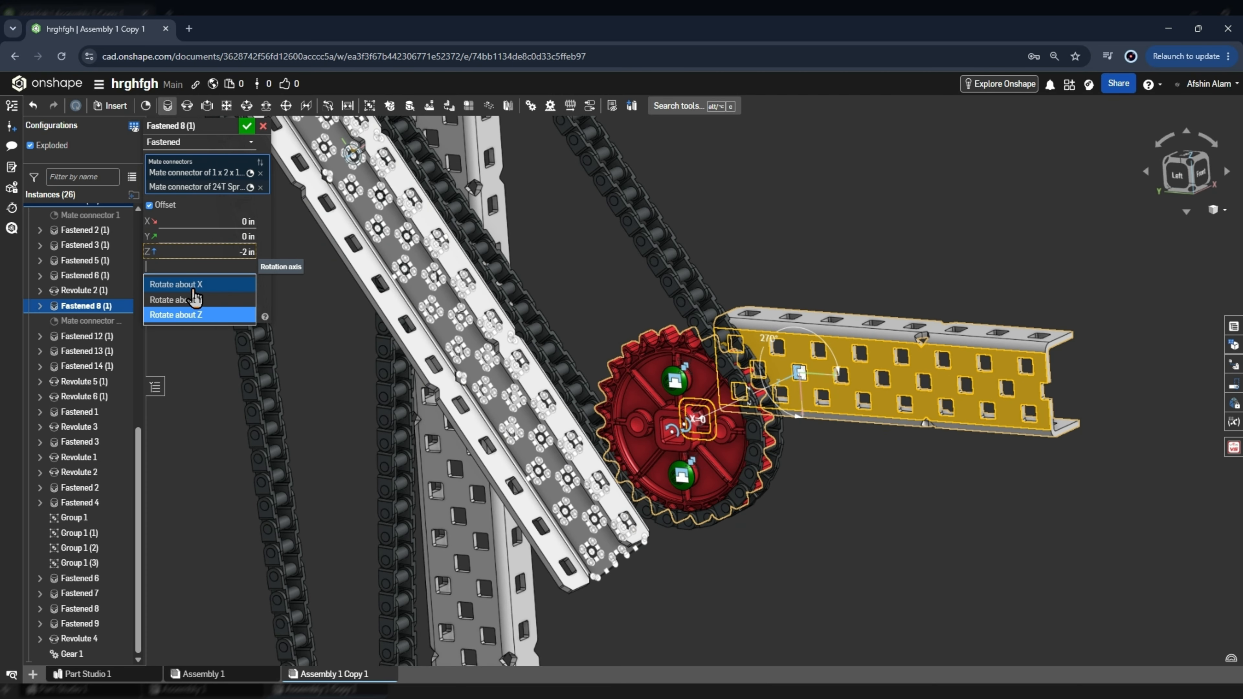
click(210, 315)
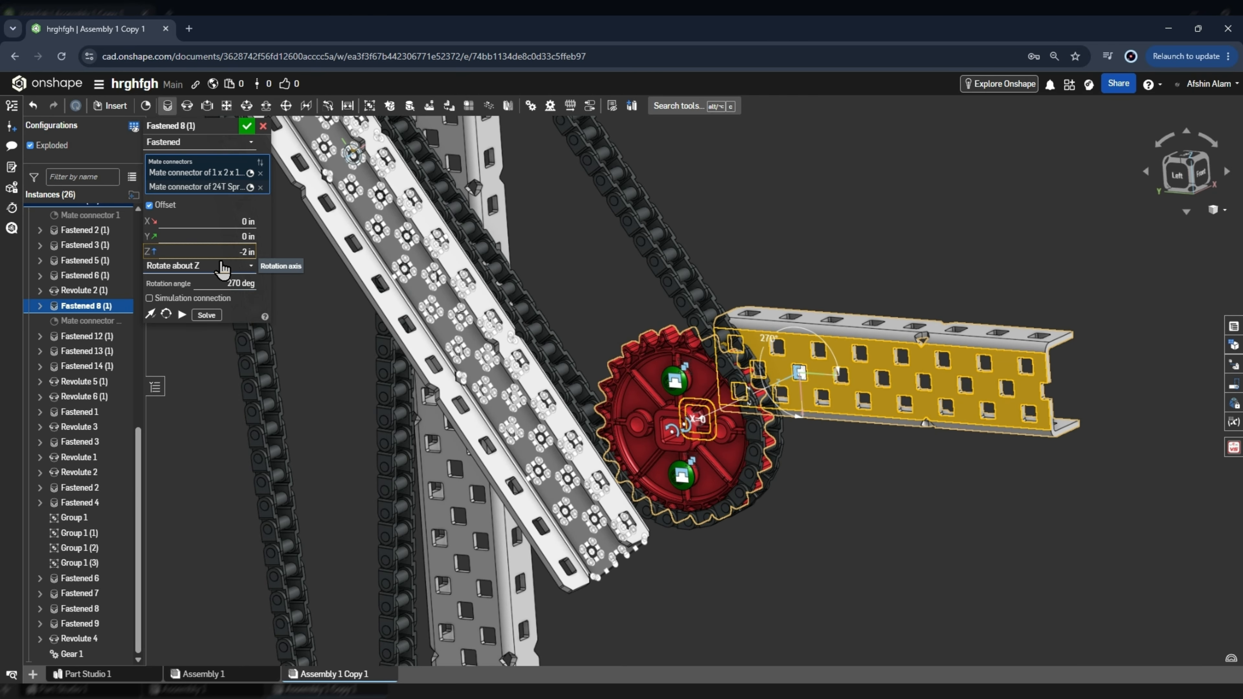
click(247, 127)
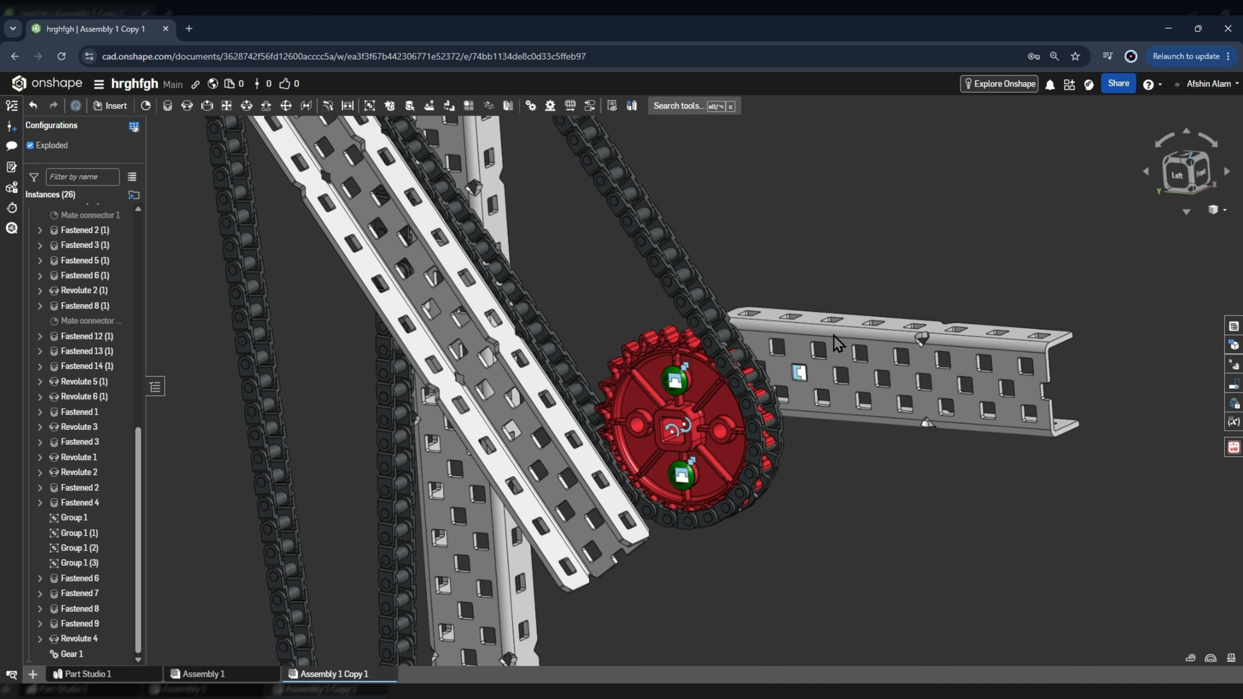
Return to the Left view and swing the arm up to a nearly upright position above the vertical channel.
right_drag(834, 338, 874, 367)
scroll(874, 367, down, 4)
click(1188, 182)
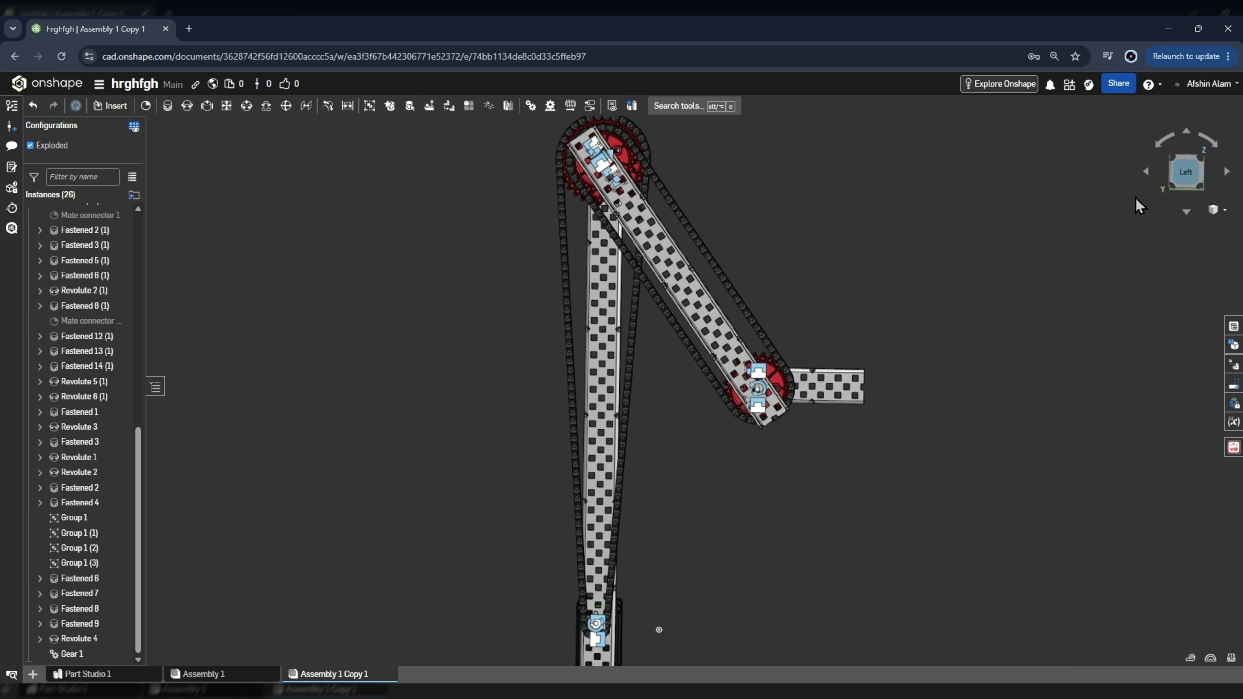
scroll(700, 394, down, 3)
scroll(720, 343, up, 3)
scroll(732, 316, down, 2)
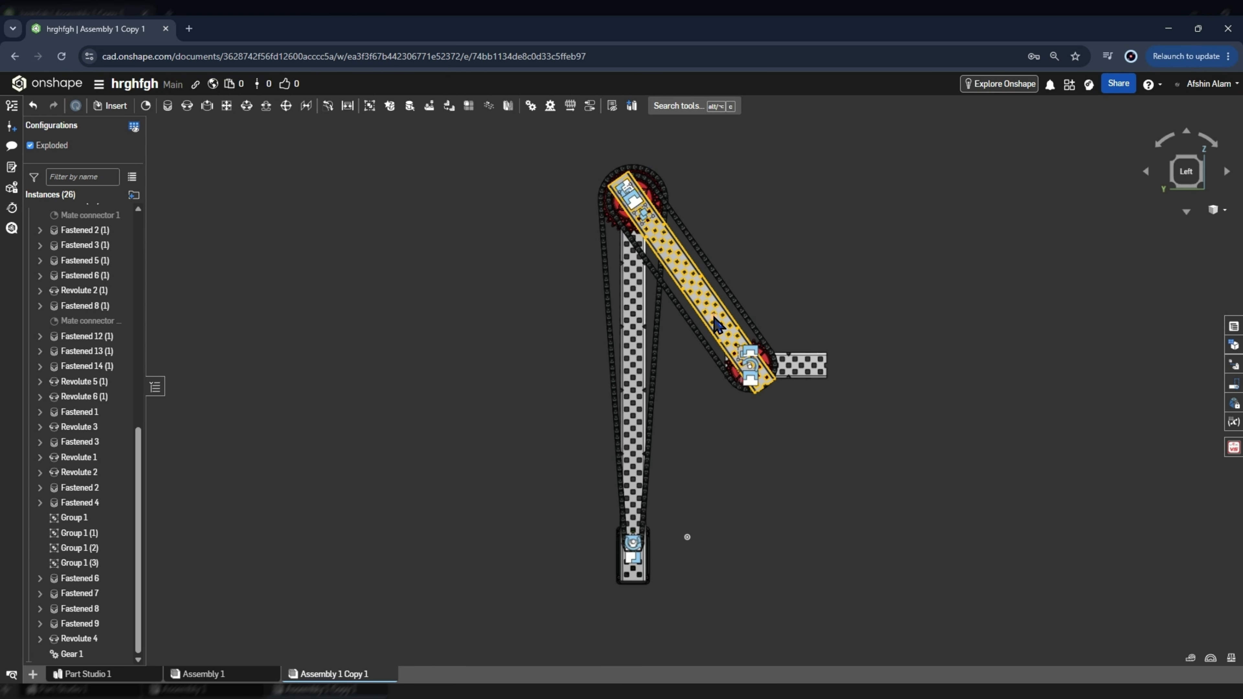
drag(784, 254, 630, 144)
scroll(724, 164, down, 2)
scroll(630, 145, down, 1)
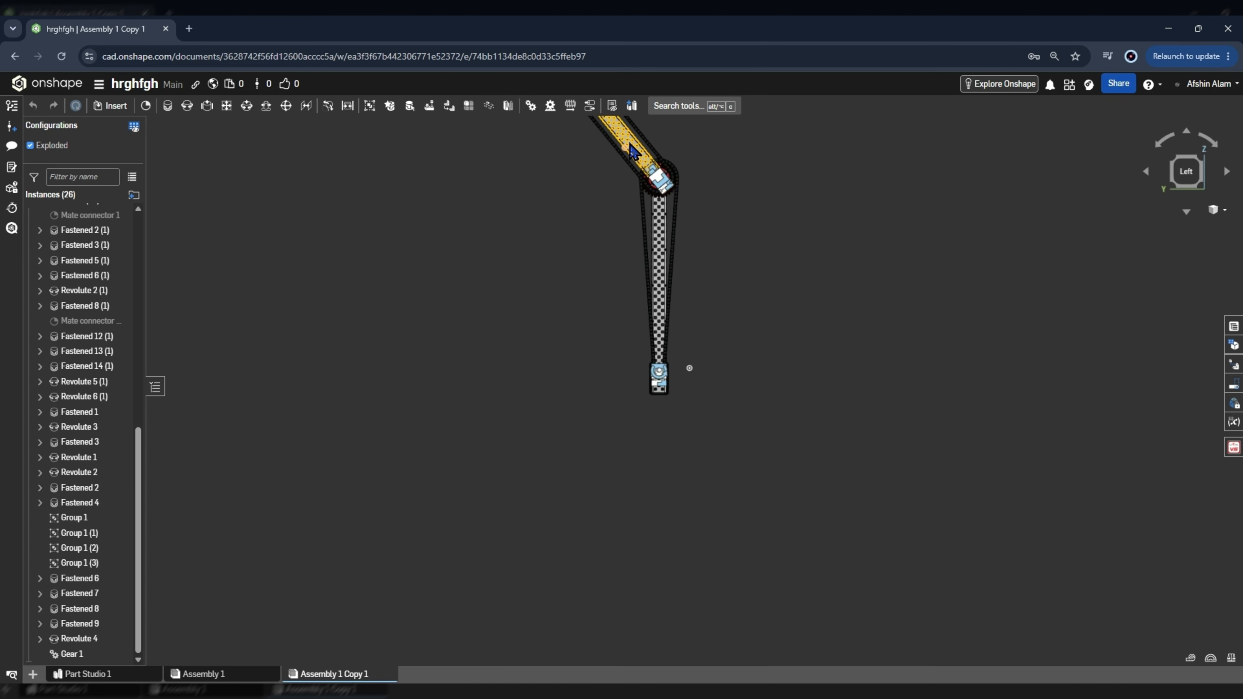
scroll(633, 430, down, 4)
scroll(632, 297, up, 5)
drag(607, 243, 674, 168)
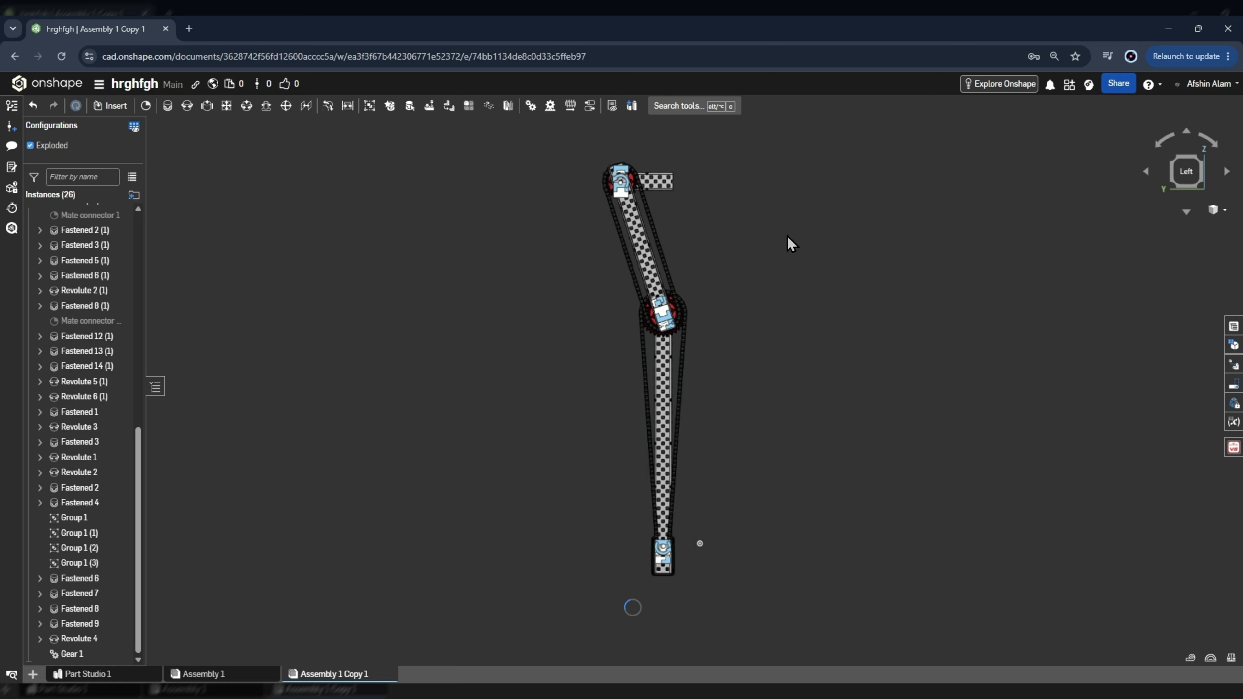
Examine the raised arm's horizontal end channel, sprockets and chain up close and from the back in the exploded configuration.
scroll(637, 210, up, 3)
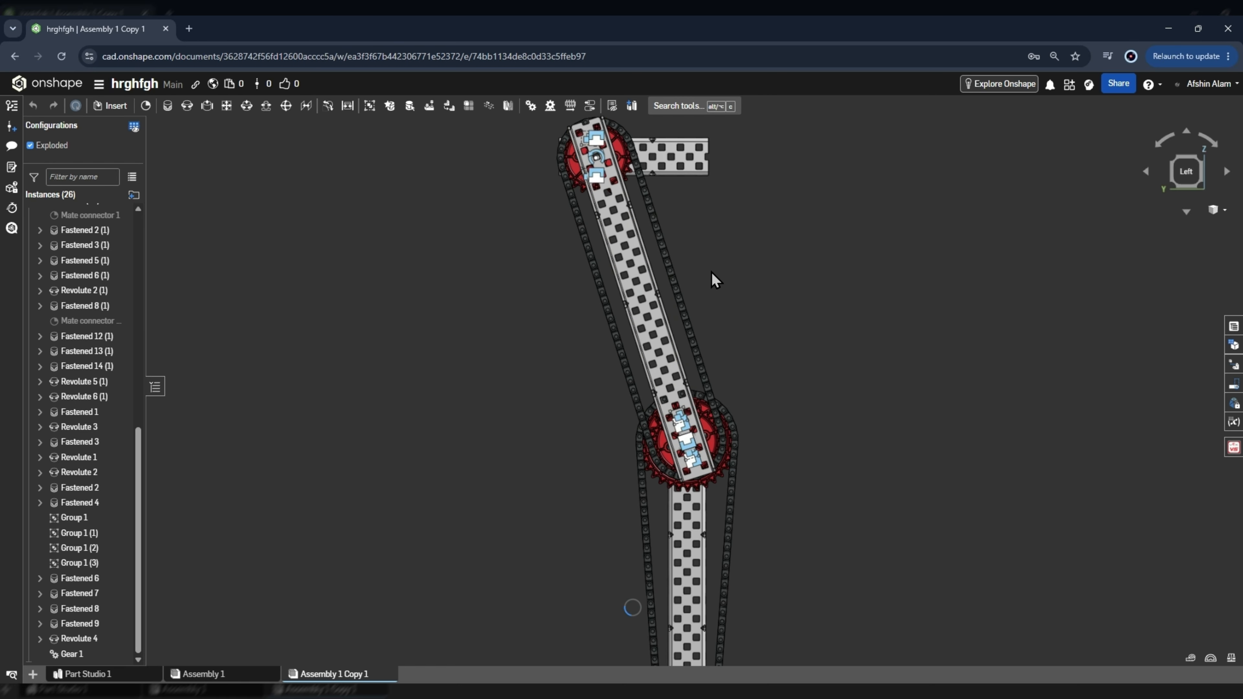
scroll(716, 278, down, 3)
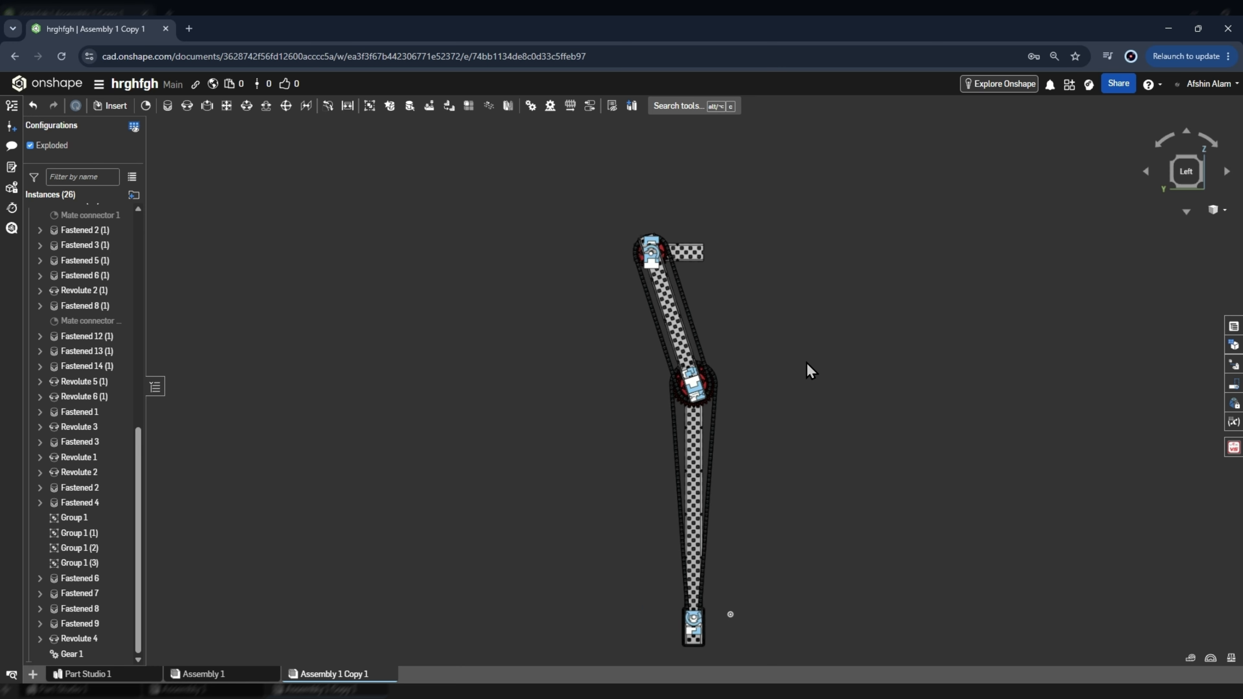
scroll(574, 297, down, 3)
scroll(630, 391, up, 5)
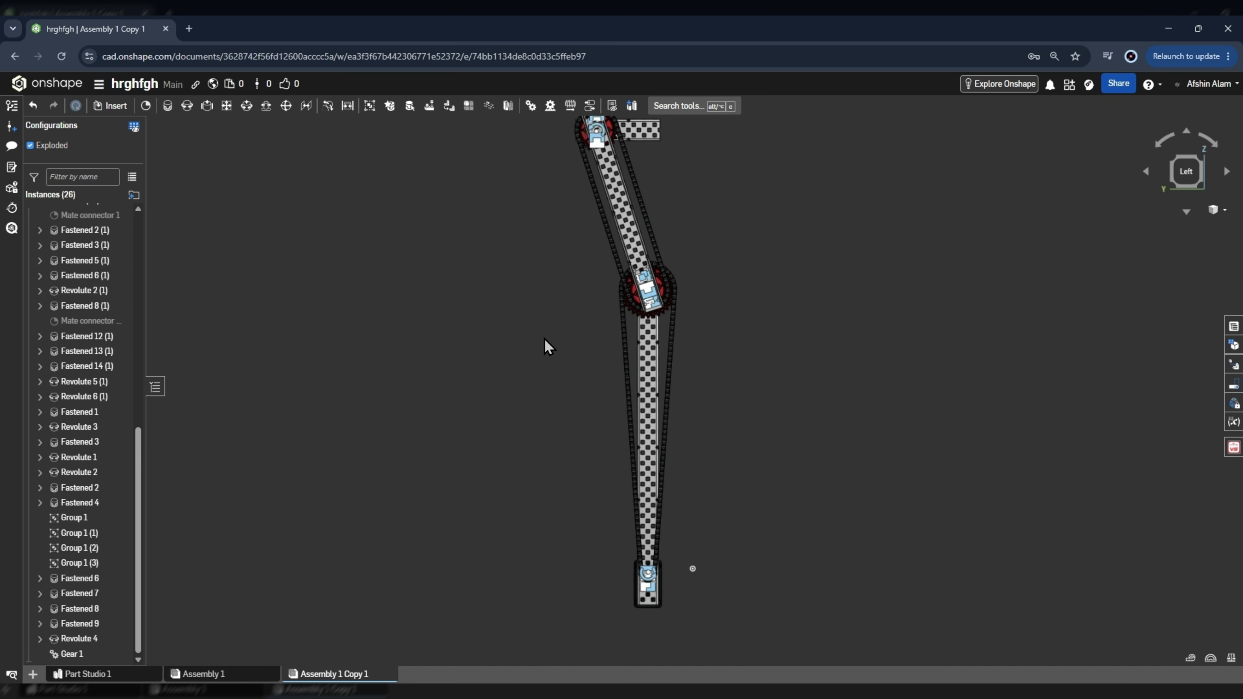
scroll(441, 358, down, 2)
scroll(563, 184, up, 5)
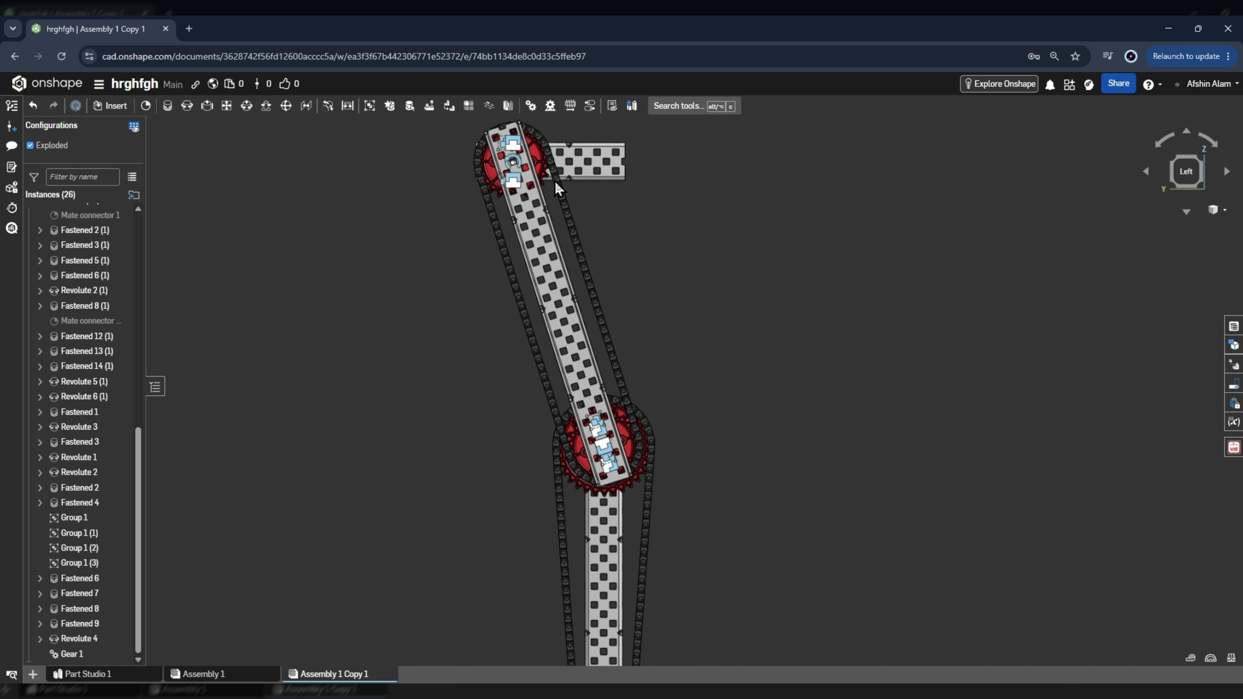
scroll(538, 165, down, 1)
right_drag(535, 160, 564, 159)
scroll(470, 153, up, 4)
right_drag(472, 154, 507, 157)
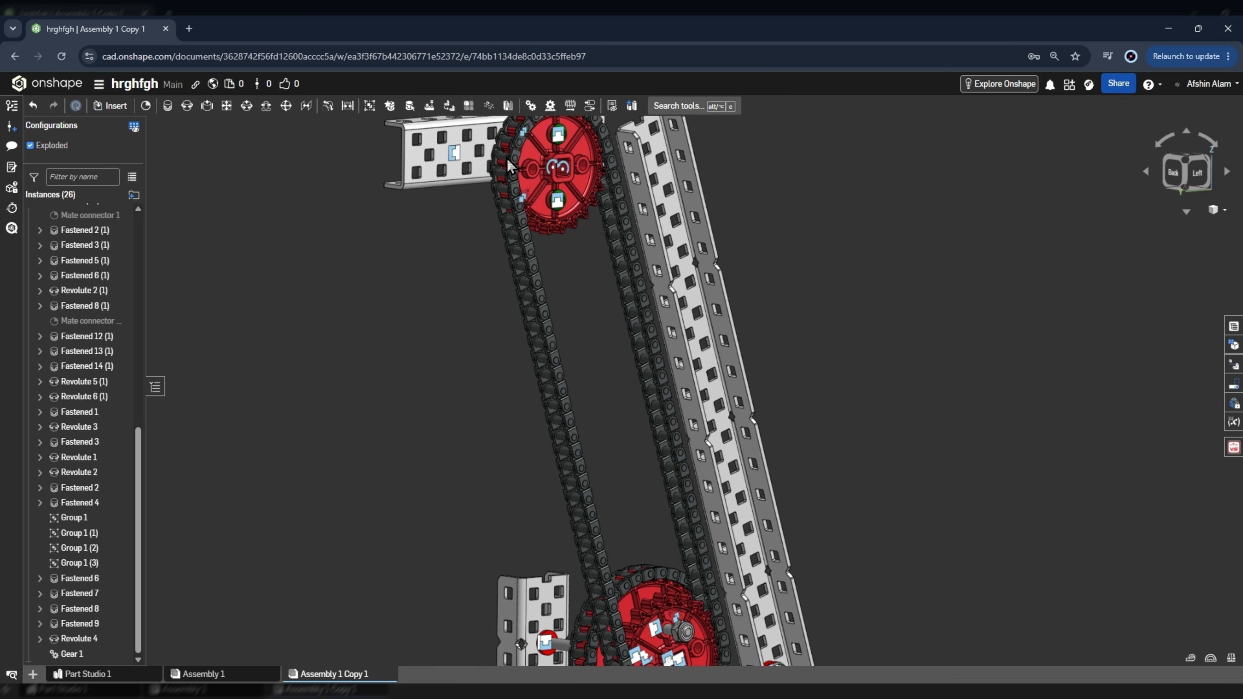
scroll(541, 190, down, 3)
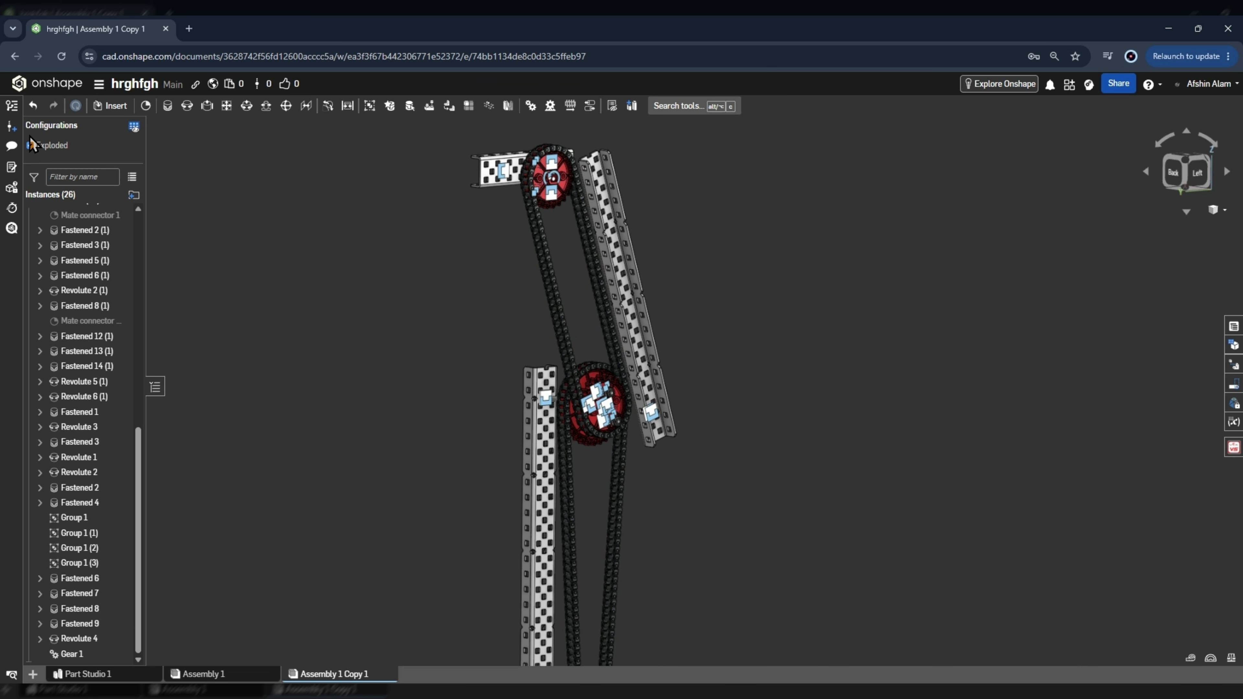
Turn off the Exploded configuration and hide the assembly's mates.
click(31, 145)
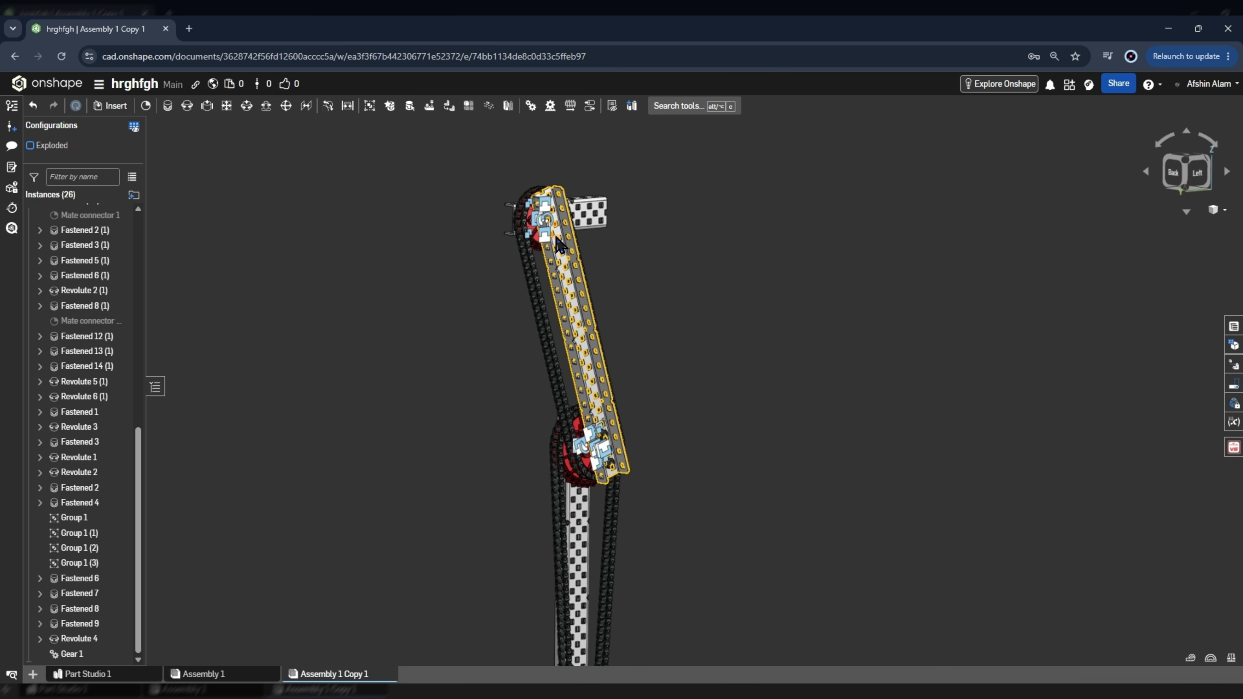
right_click(553, 226)
click(623, 273)
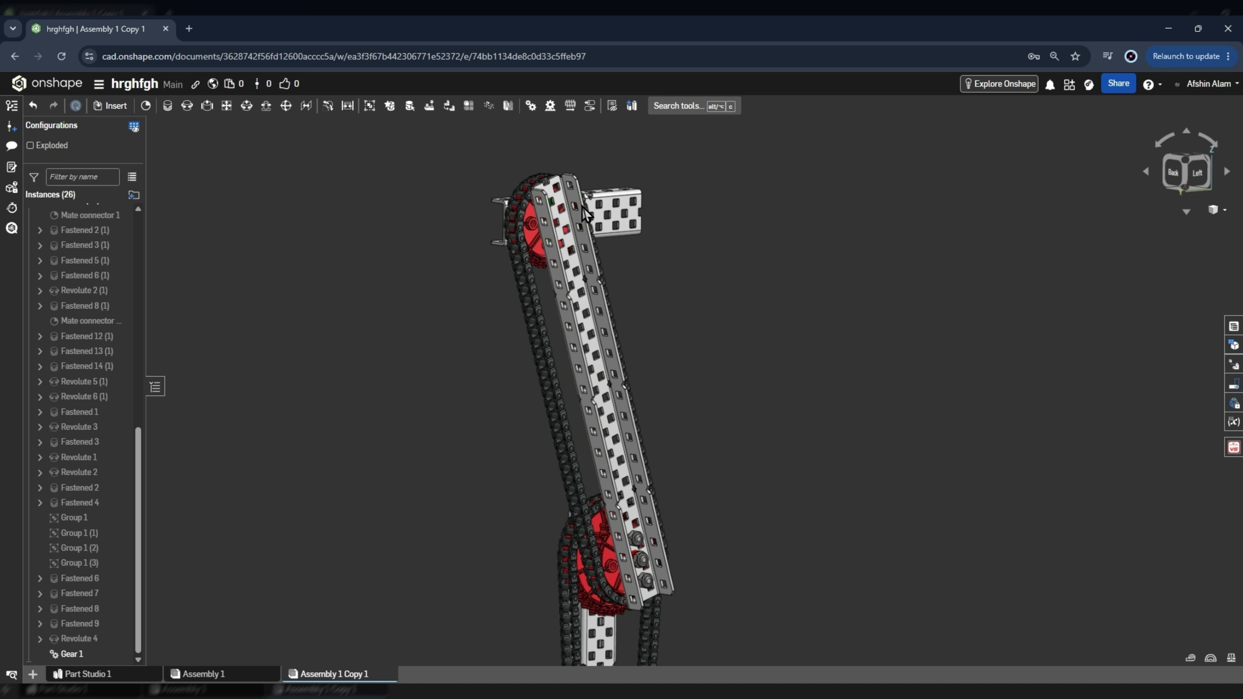
Swing the assembled arm outward and lower it beside the vertical channel in the Left view.
right_drag(899, 353, 736, 290)
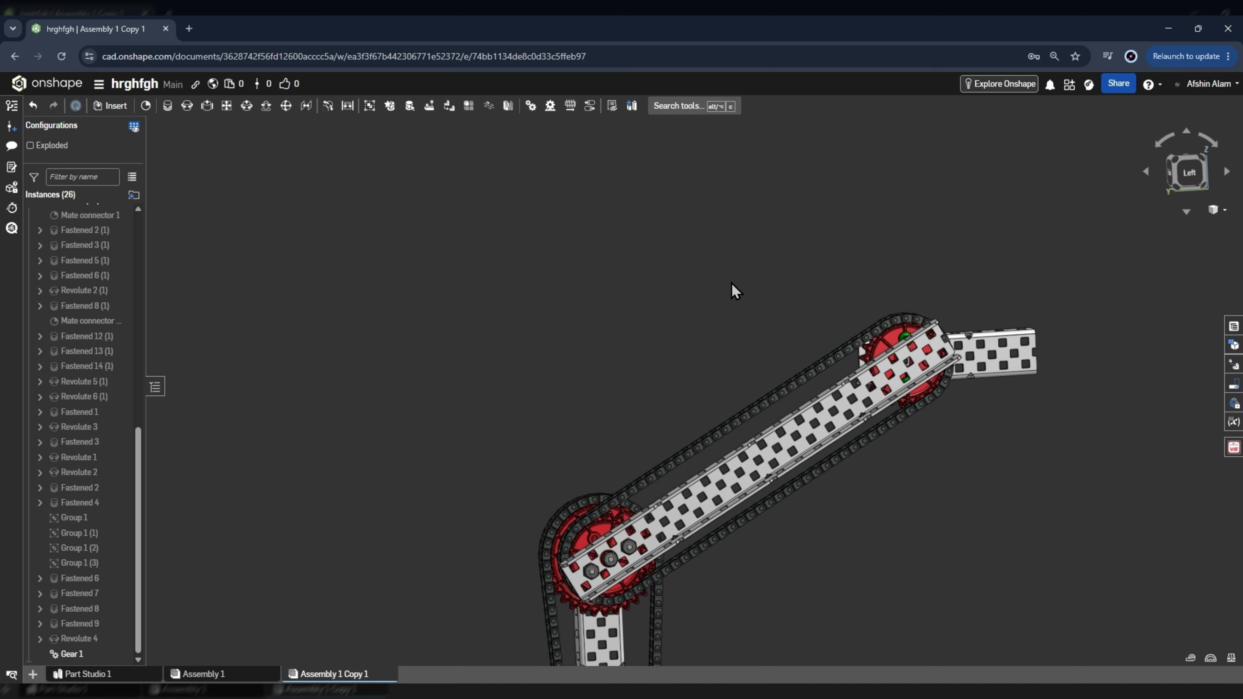
key(shift+3)
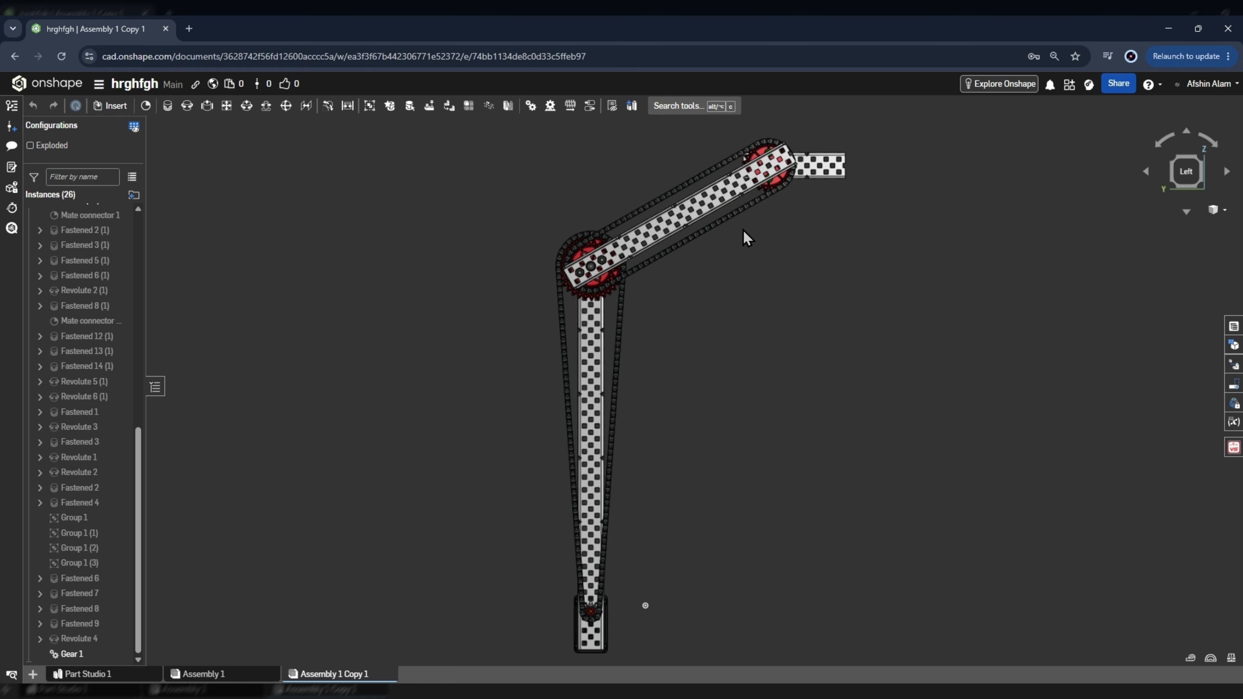
key(ctrl+z)
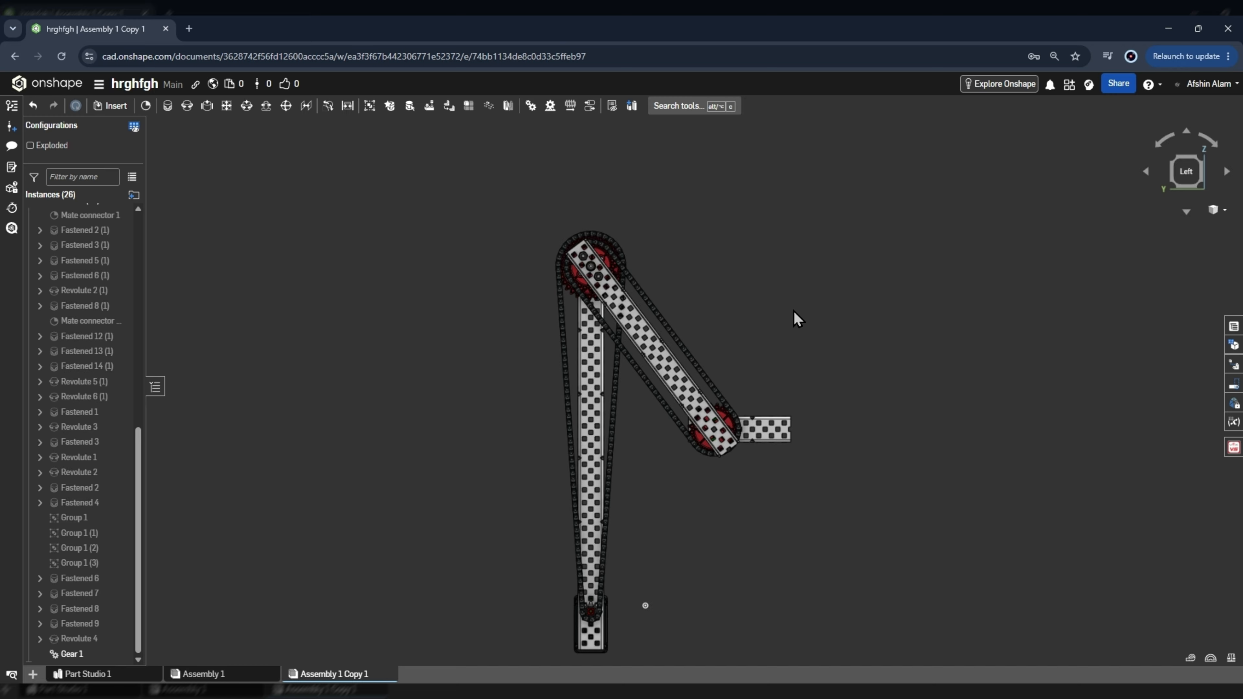
Inspect the assembled arm's sprockets, chains and bolted channels from several angles, ending in the Left view.
scroll(611, 345, up, 4)
right_drag(648, 318, 734, 309)
scroll(734, 309, down, 4)
scroll(673, 236, up, 3)
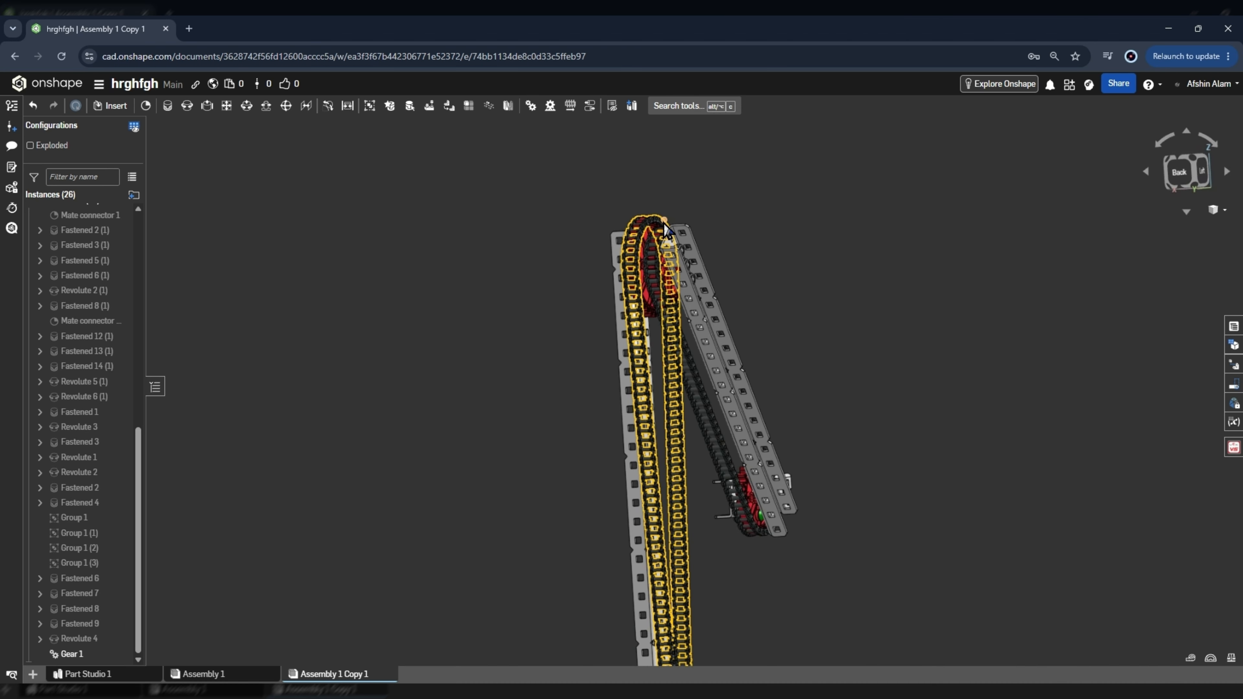
right_drag(666, 236, 778, 306)
scroll(695, 257, up, 3)
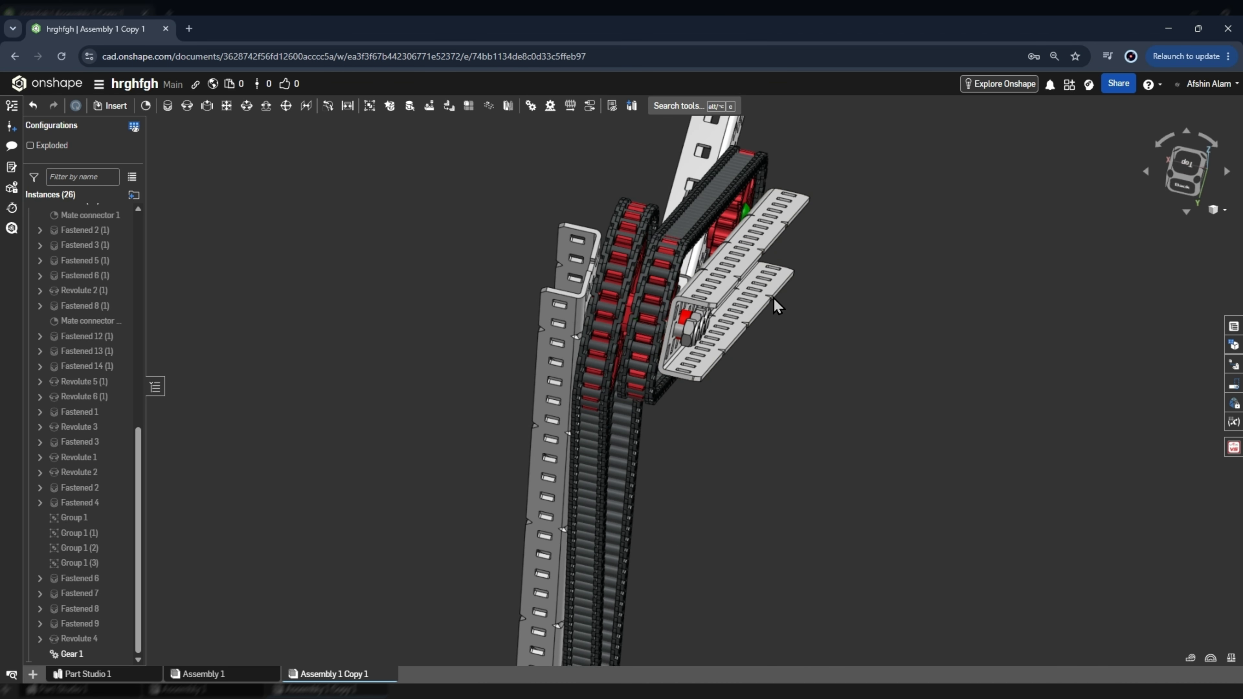
right_drag(838, 351, 866, 173)
scroll(885, 210, up, 2)
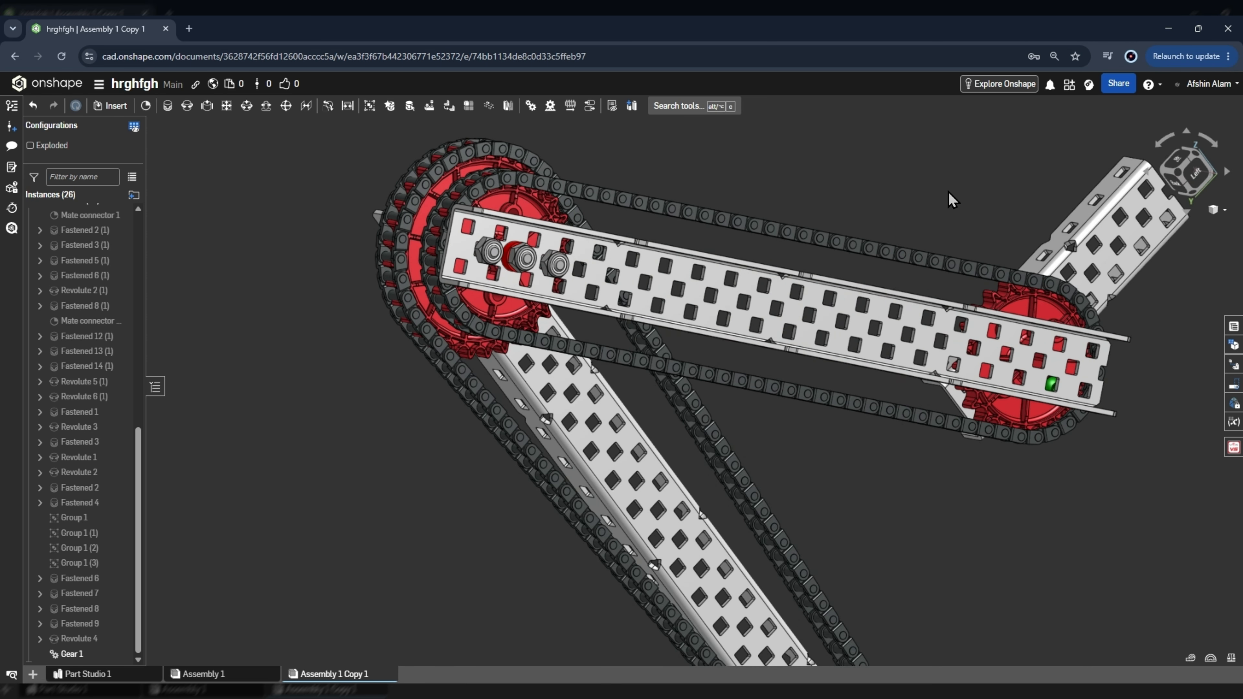
click(1207, 173)
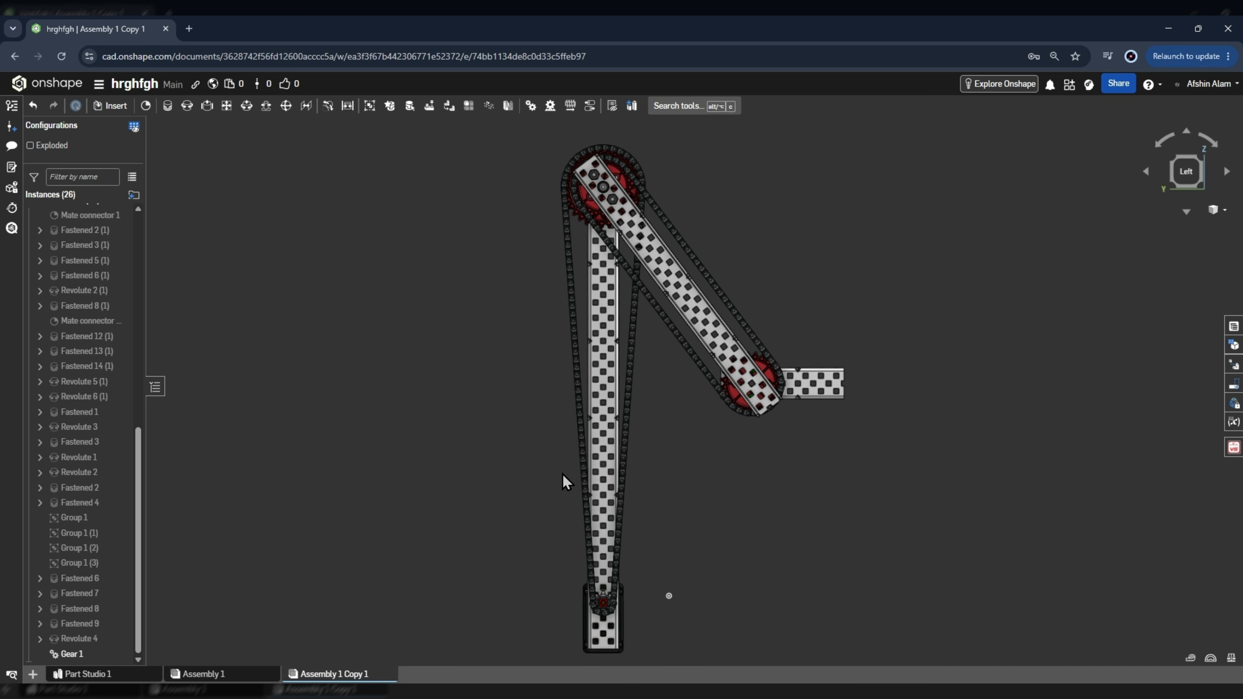